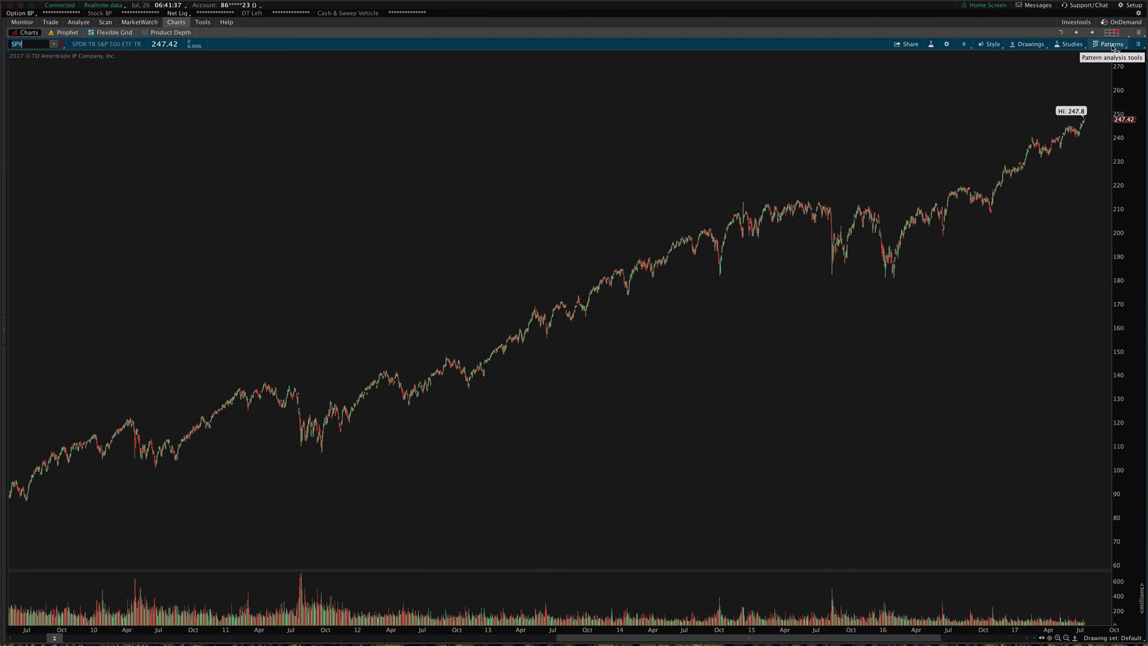
pyautogui.click(1111, 44)
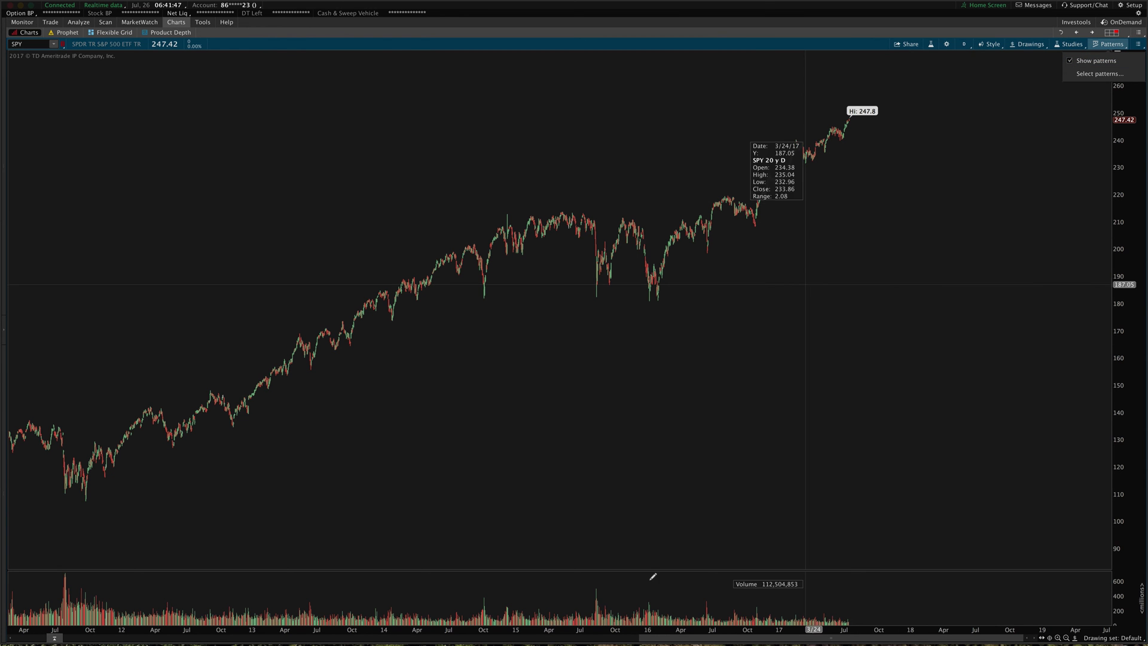
pyautogui.moveTo(625, 633); pyautogui.dragTo(739, 626)
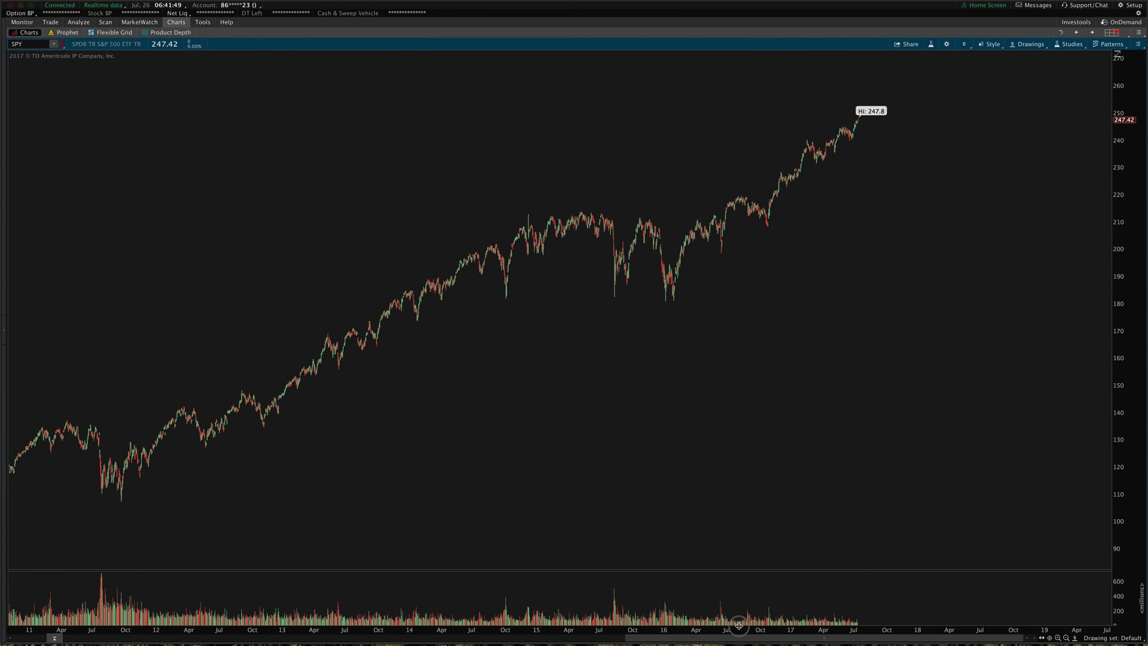
pyautogui.moveTo(873, 407); pyautogui.dragTo(85, 403)
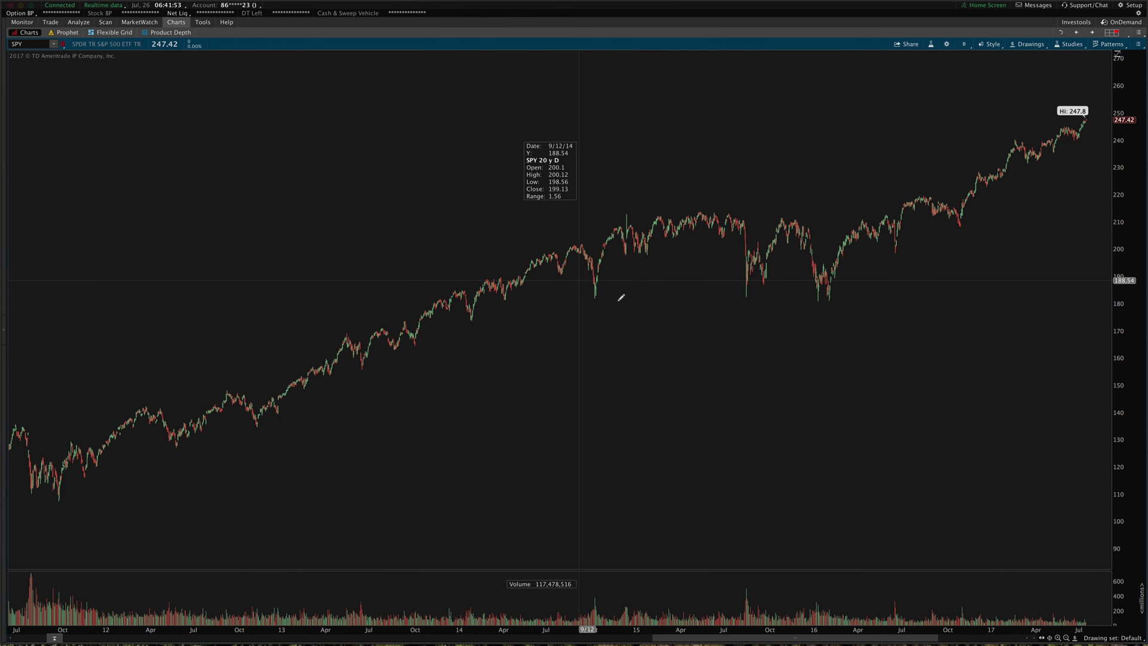
pyautogui.click(1111, 43)
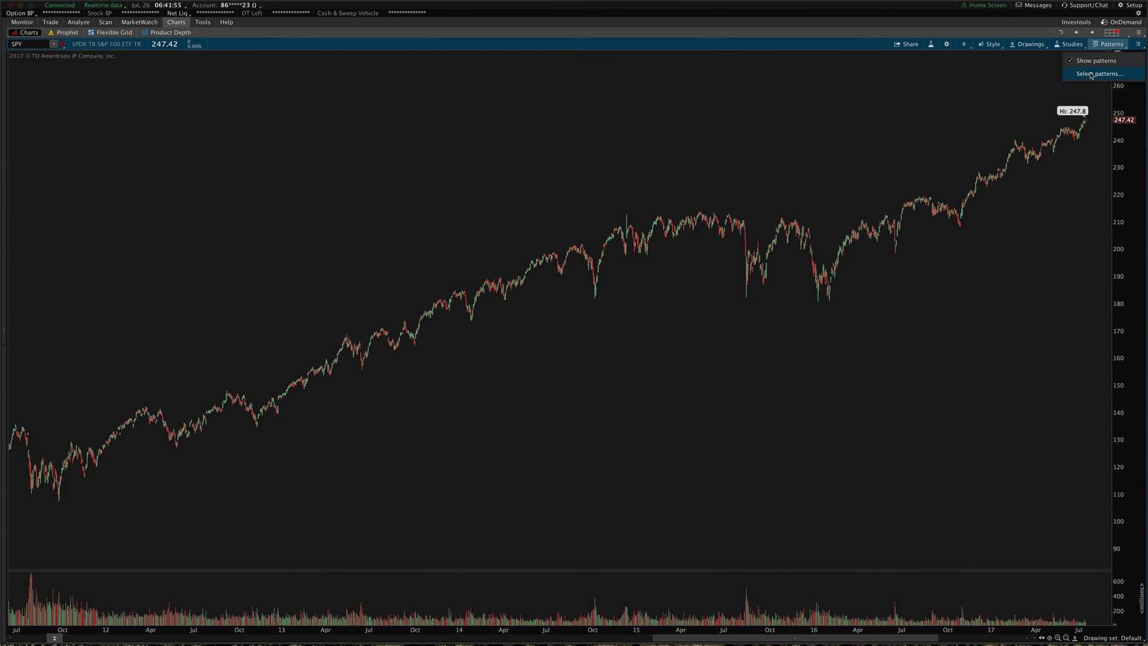
pyautogui.click(1091, 75)
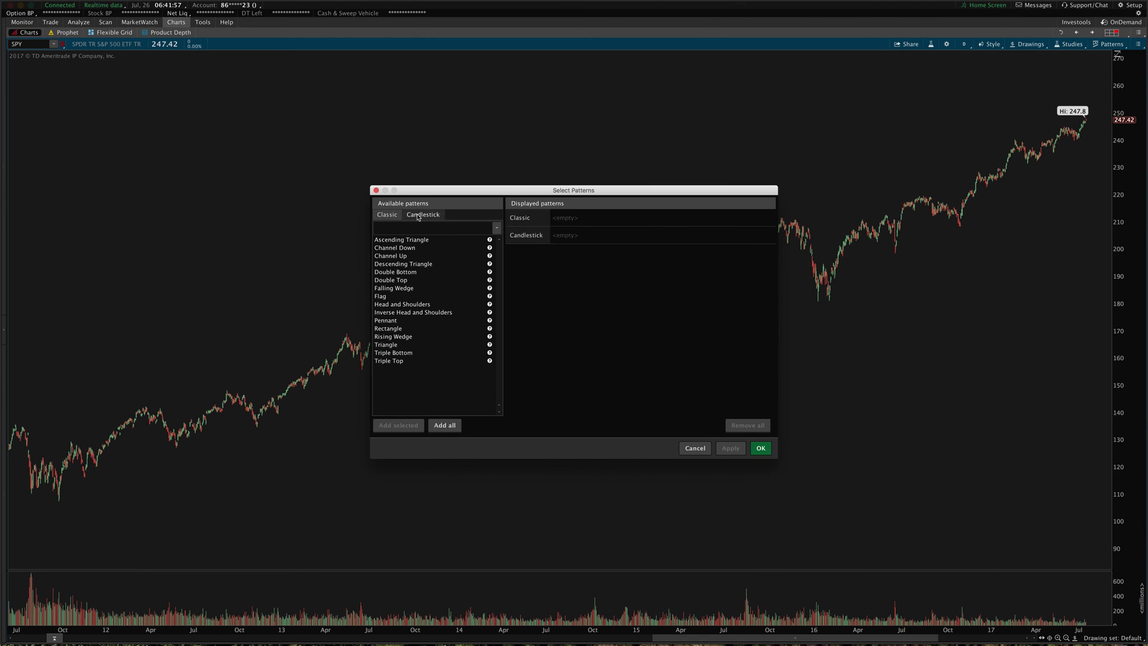
pyautogui.click(695, 448)
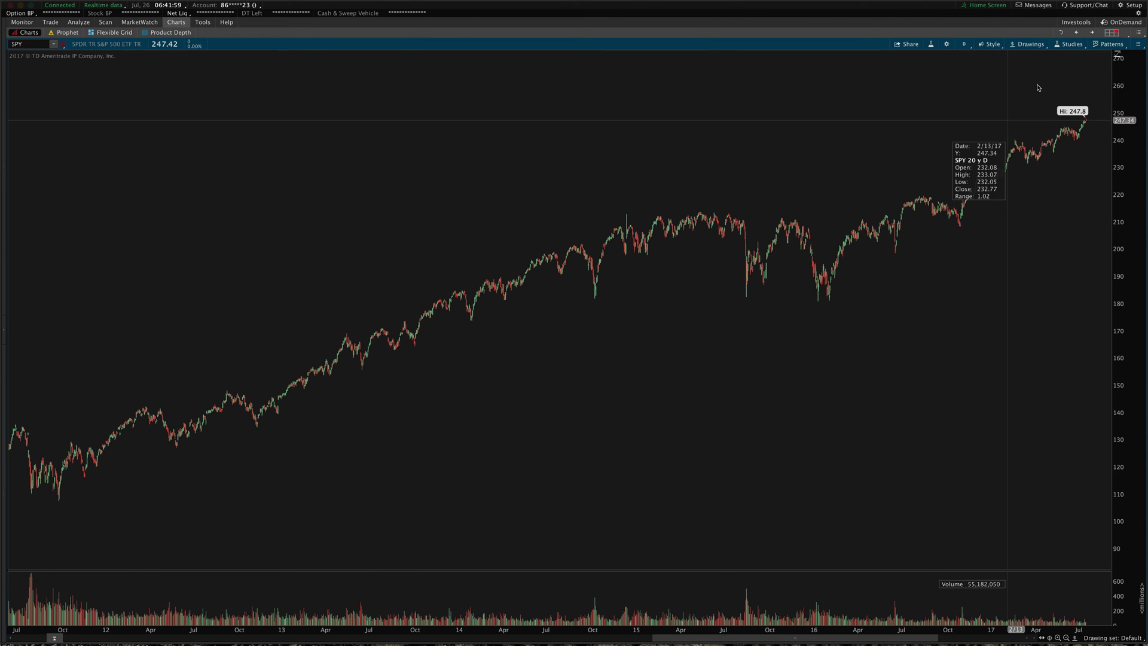
pyautogui.click(1113, 45)
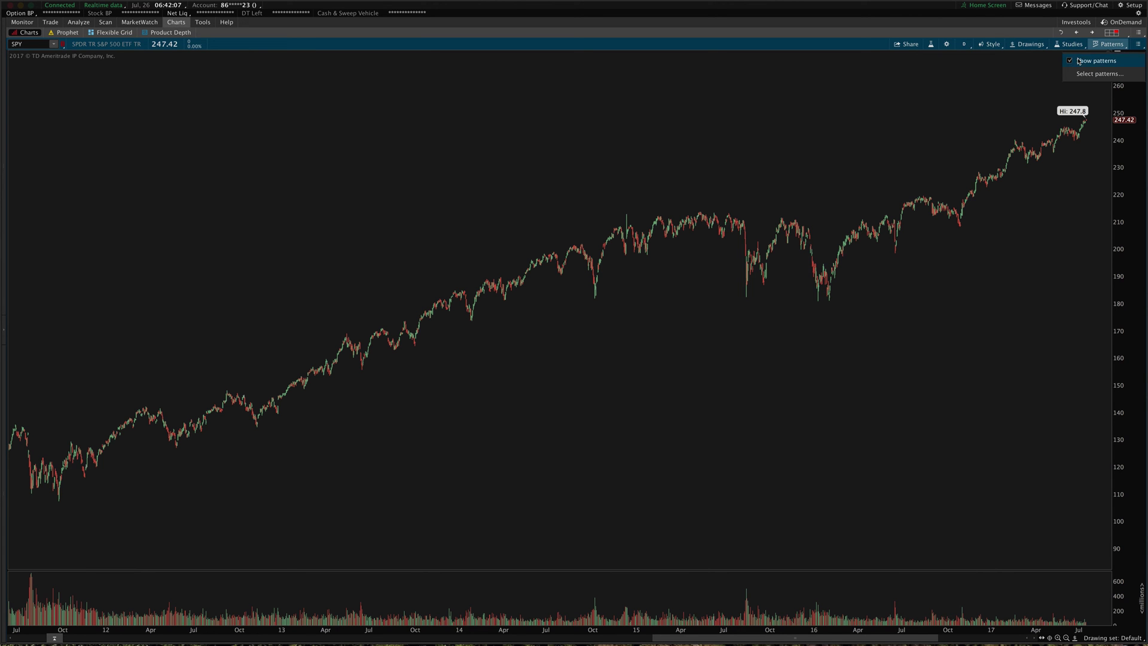
pyautogui.click(1106, 47)
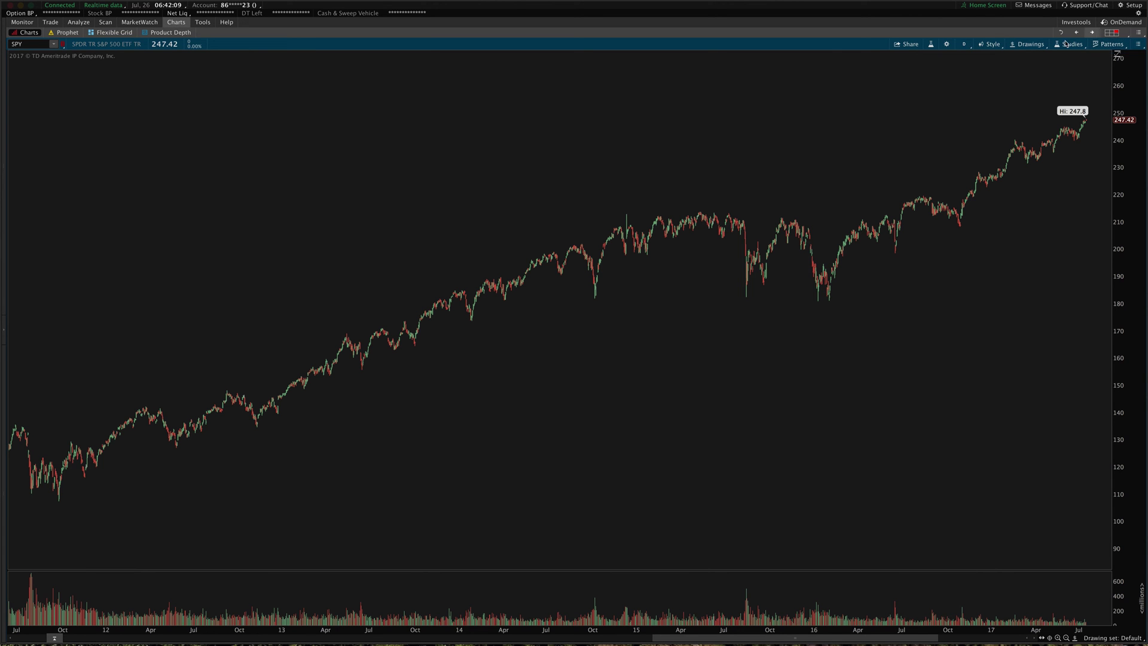
pyautogui.click(1092, 32)
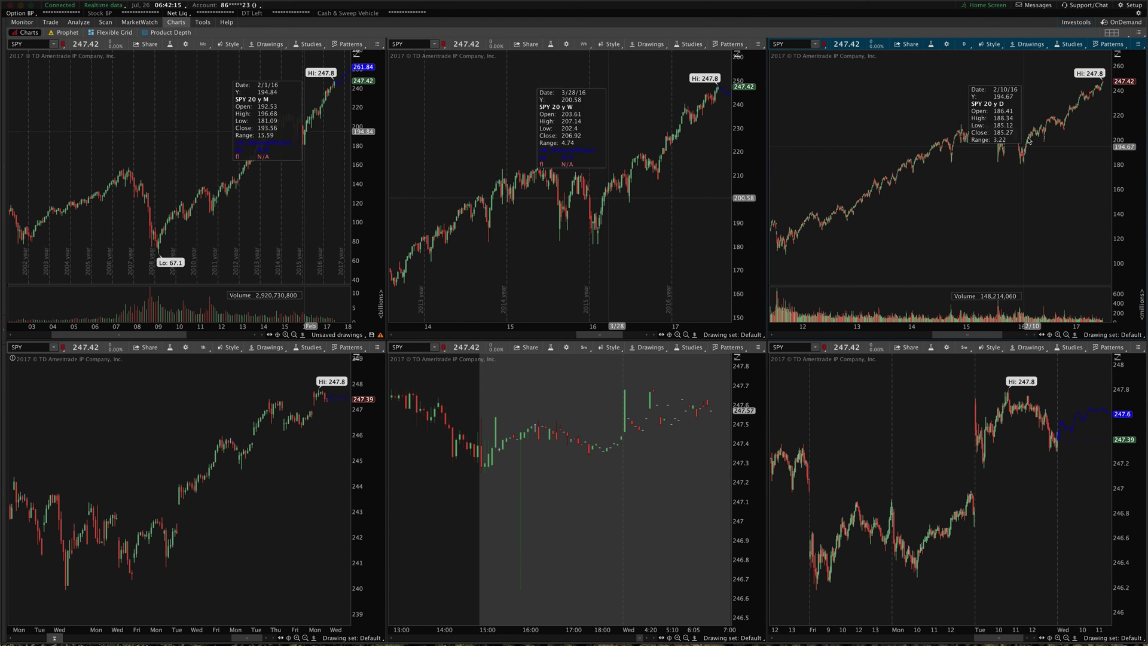
pyautogui.click(1128, 46)
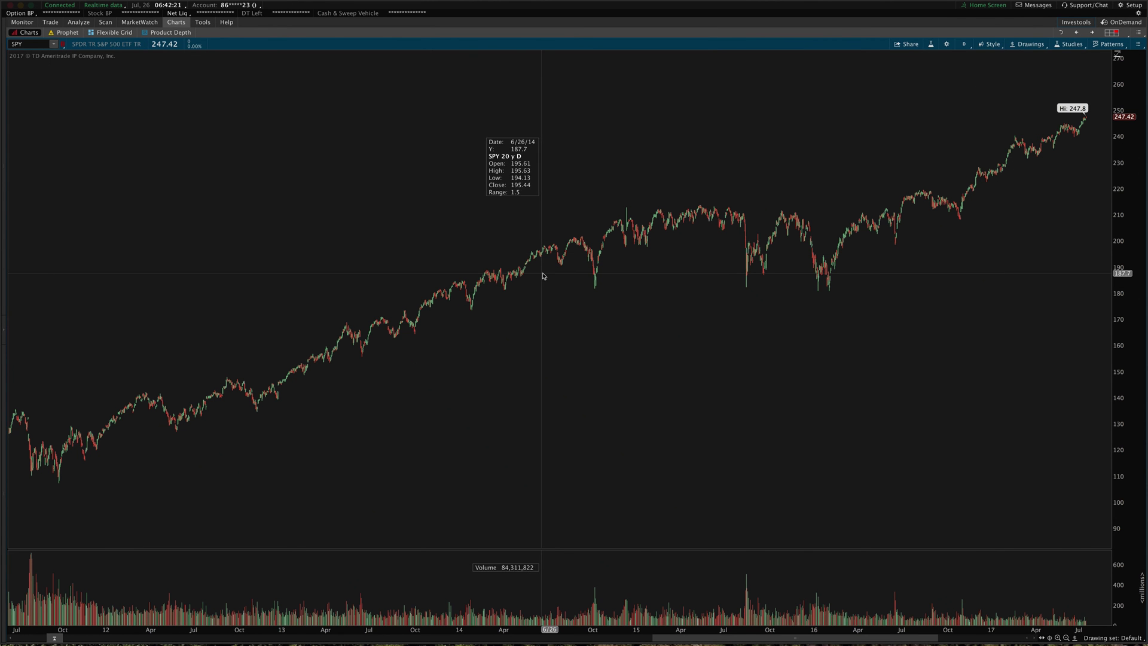
# Add the classic patterns Ascending Triangle and Double Bottom to the SPY chart's displayed patterns
pyautogui.click(1111, 44)
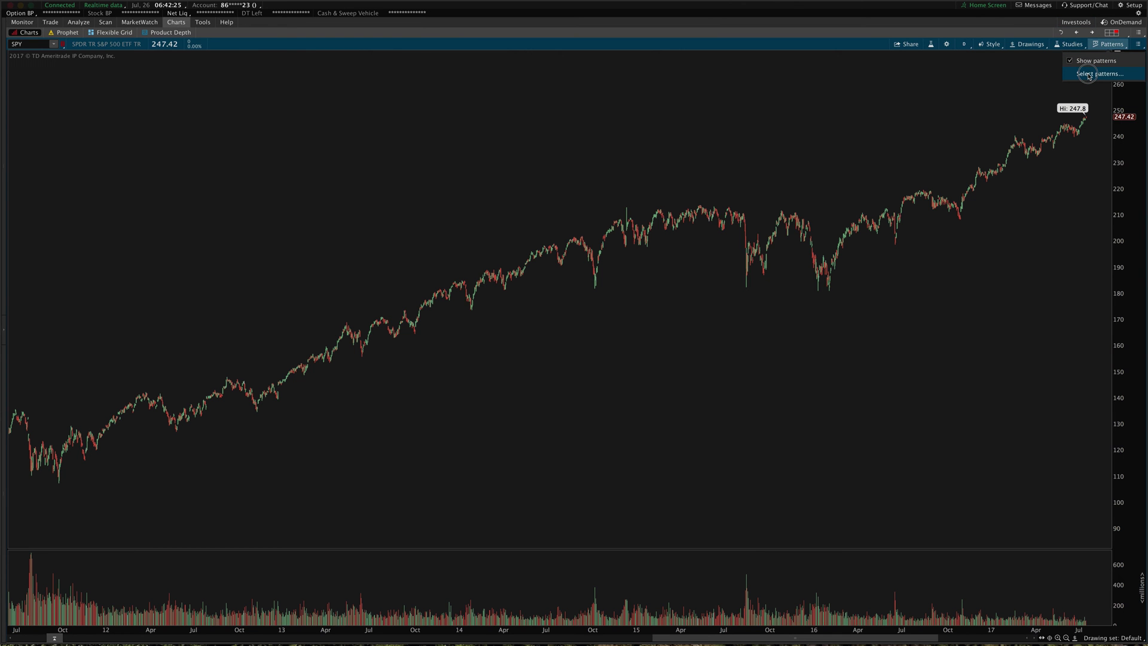
pyautogui.click(1088, 74)
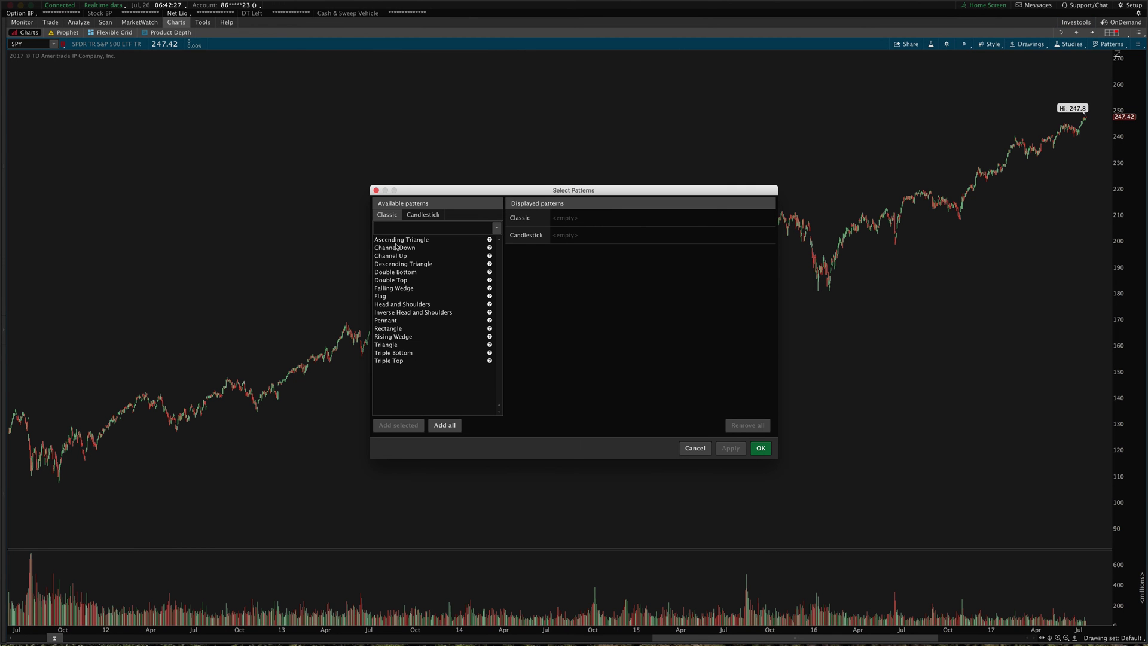
pyautogui.doubleClick(396, 241)
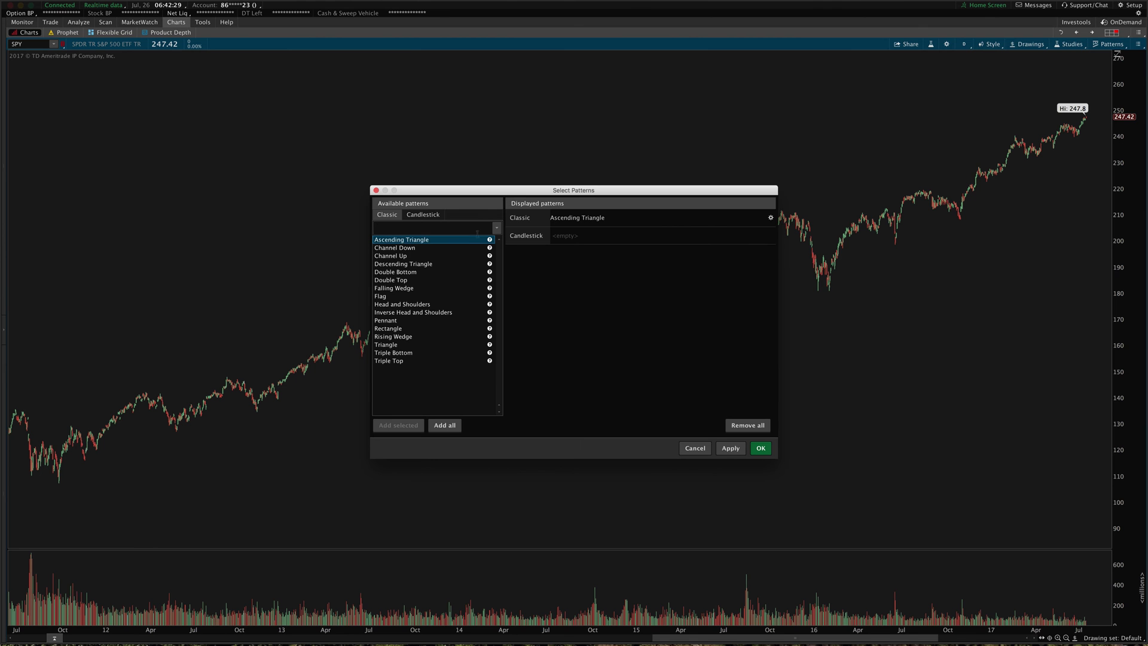
pyautogui.click(429, 217)
pyautogui.click(388, 215)
pyautogui.doubleClick(403, 273)
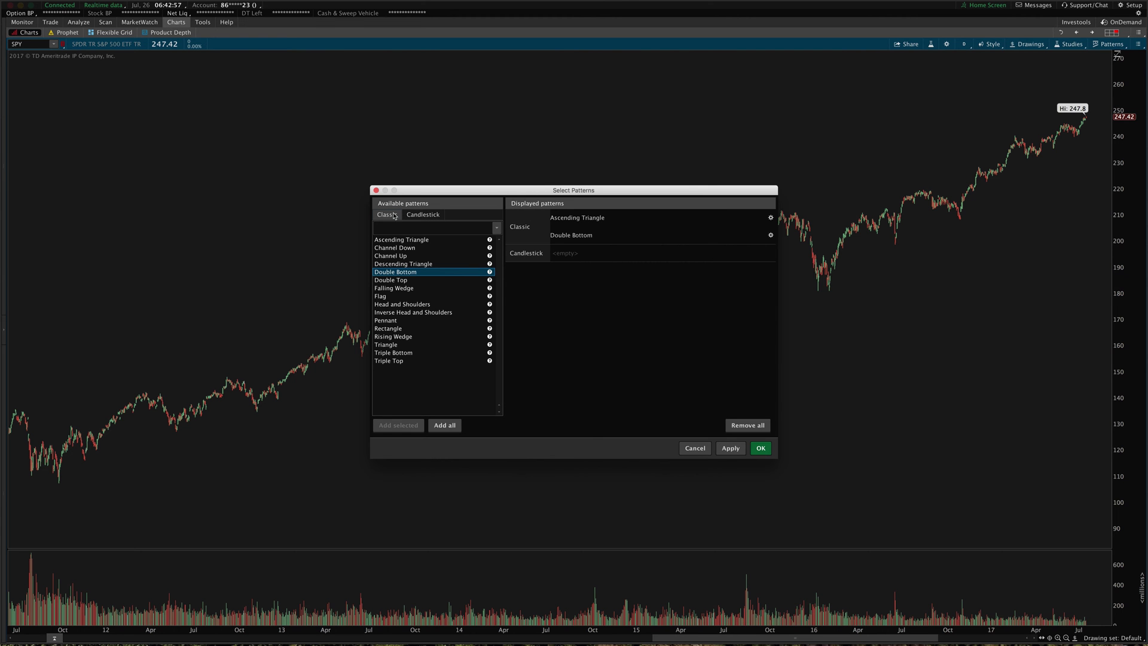
# Add the Doji candlestick pattern to the displayed patterns and apply the selection to the chart
pyautogui.click(430, 216)
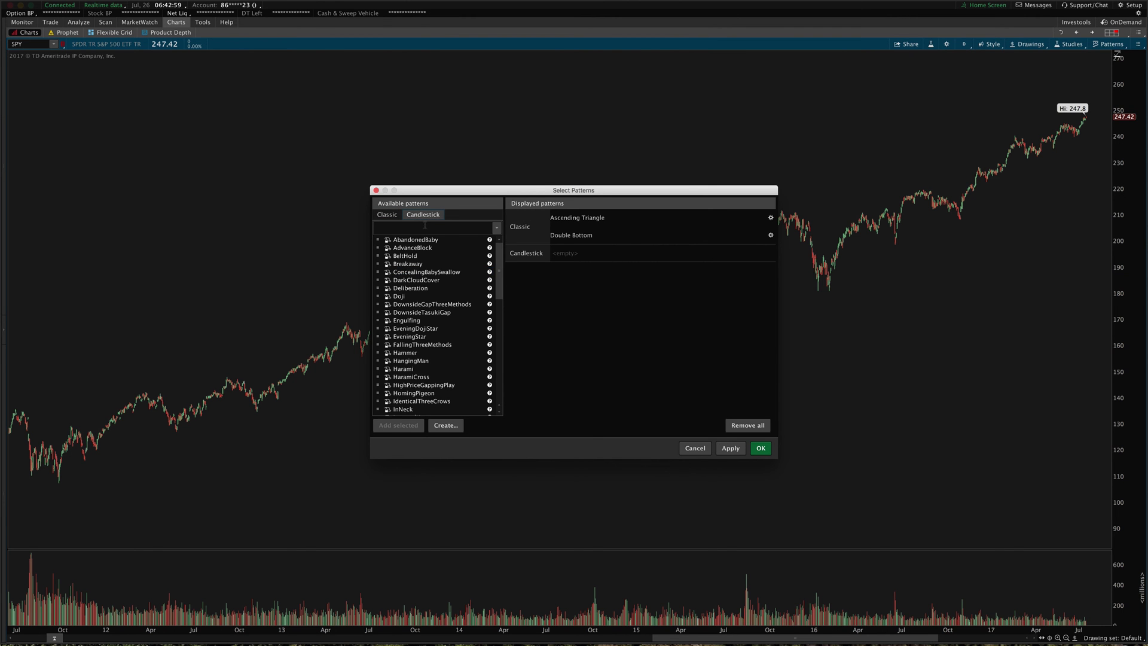
pyautogui.scroll(-10, 425, 256)
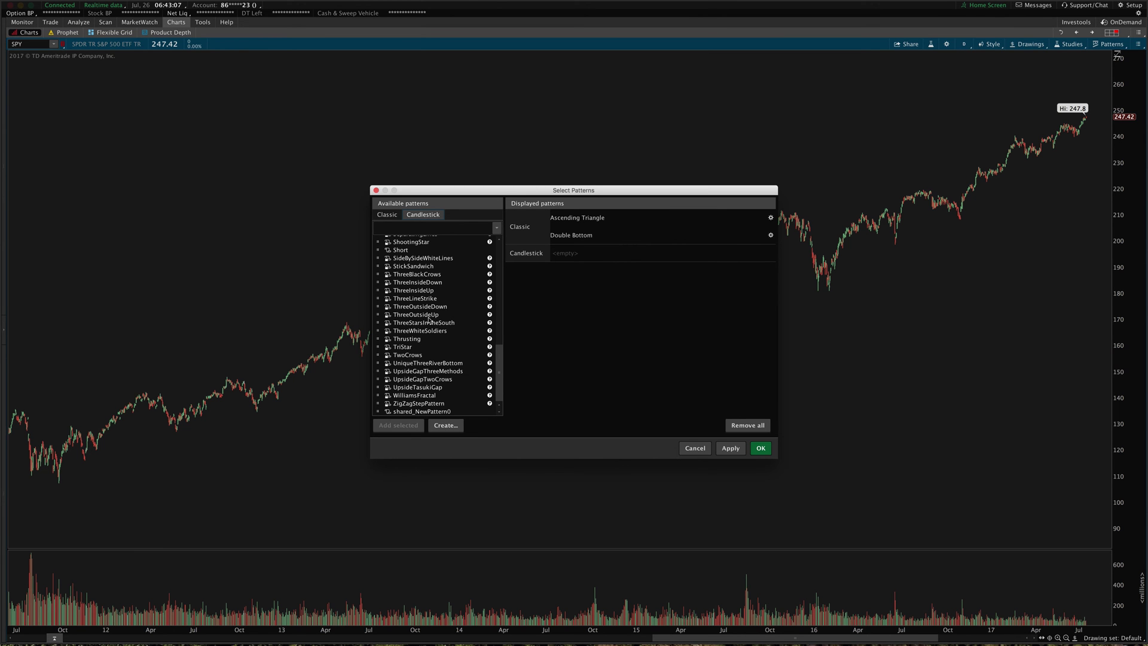
pyautogui.scroll(3, 429, 320)
pyautogui.scroll(-3, 430, 329)
pyautogui.scroll(10, 436, 325)
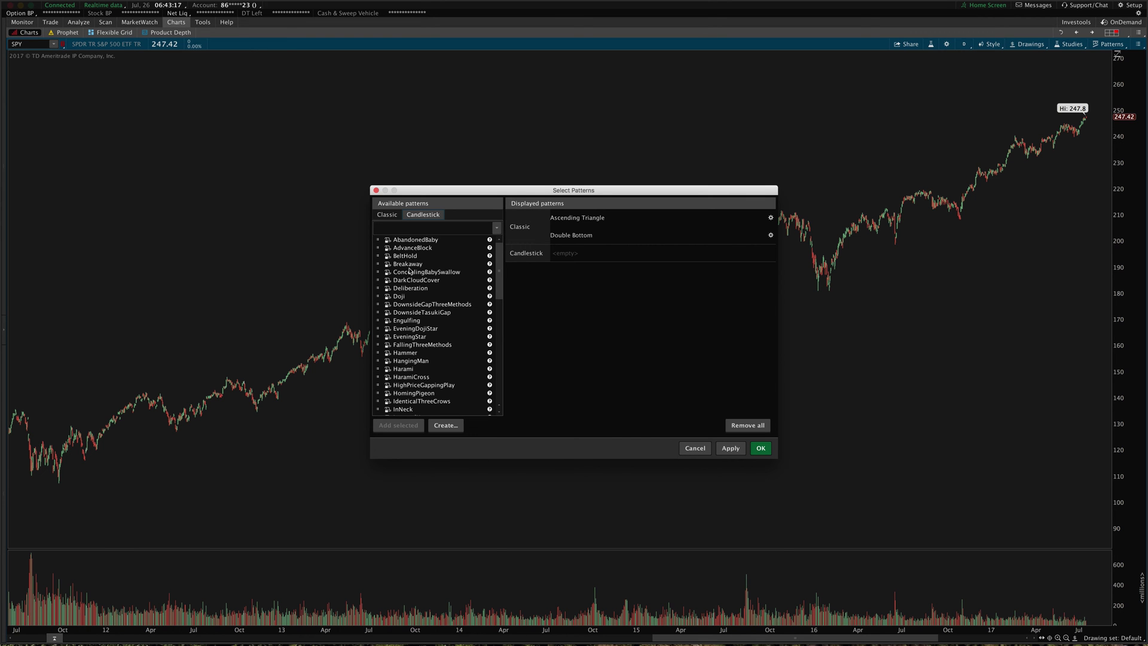
pyautogui.doubleClick(404, 297)
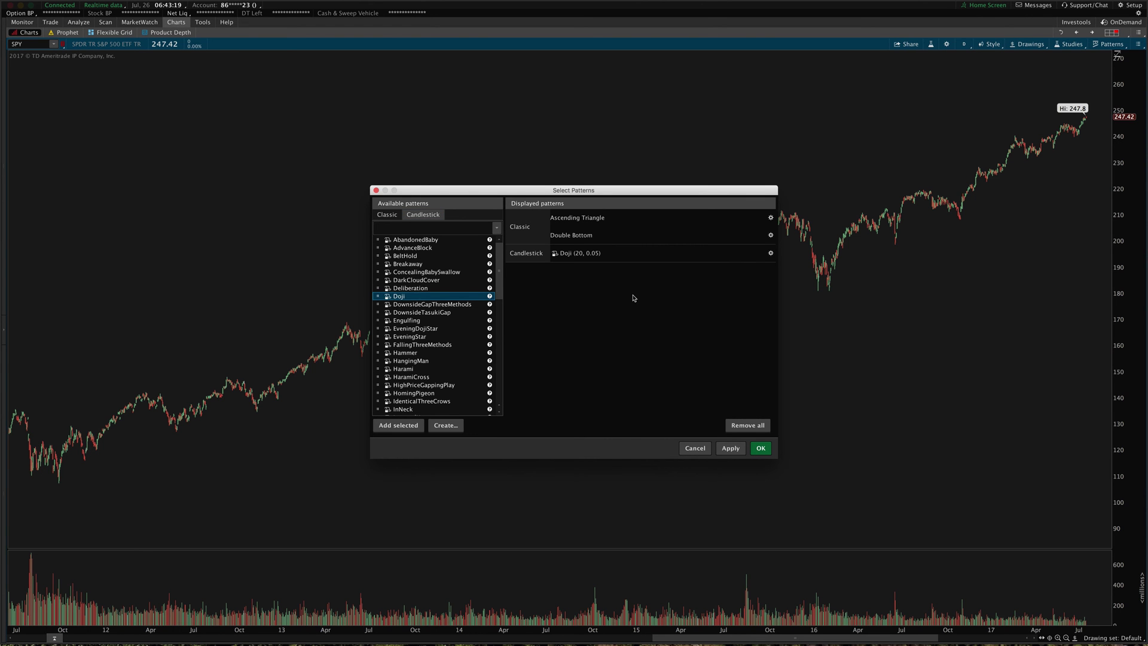
pyautogui.click(730, 448)
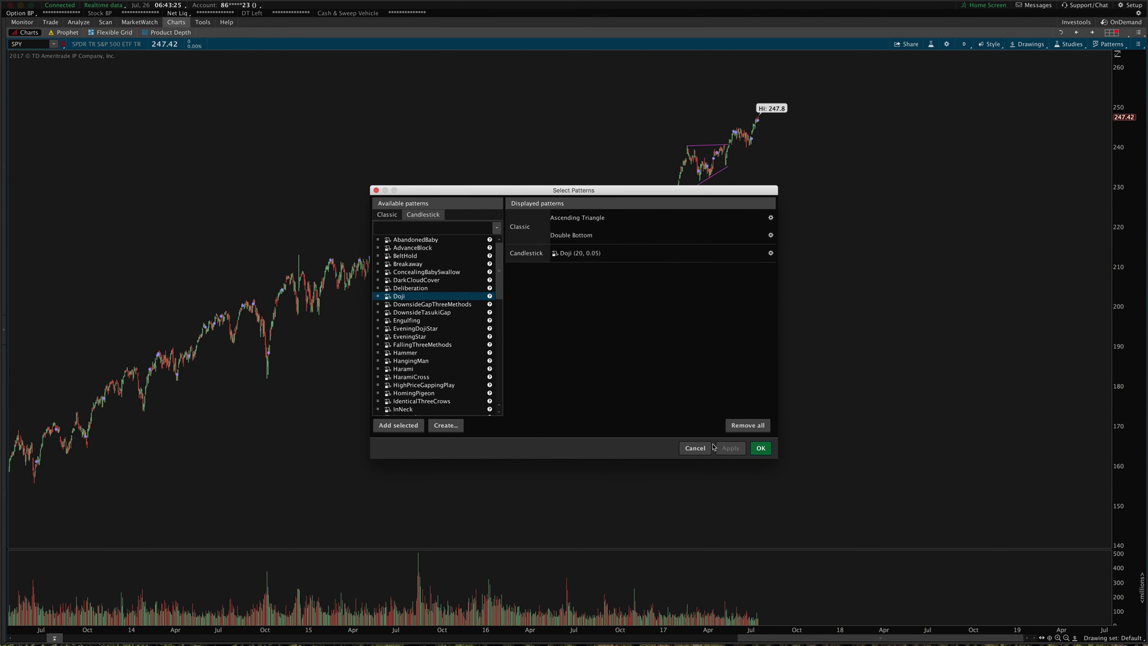
pyautogui.click(761, 448)
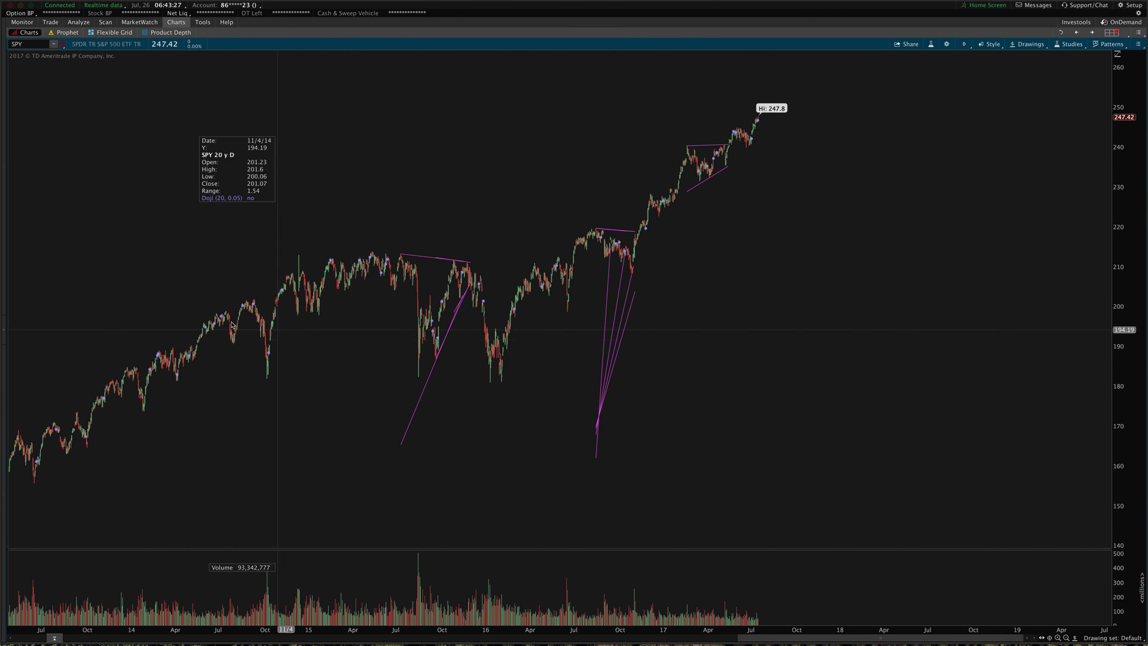
# Set the displayed Ascending Triangle pattern's length to range from 5 to 300
pyautogui.scroll(5, 556, 424)
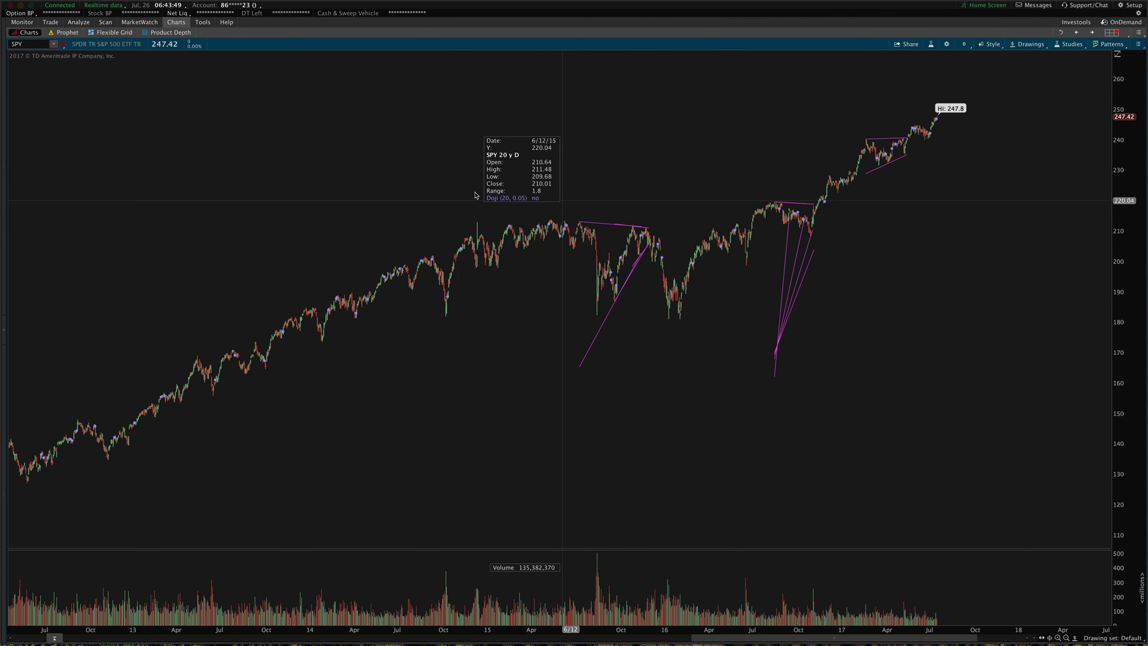
pyautogui.scroll(-1, 270, 400)
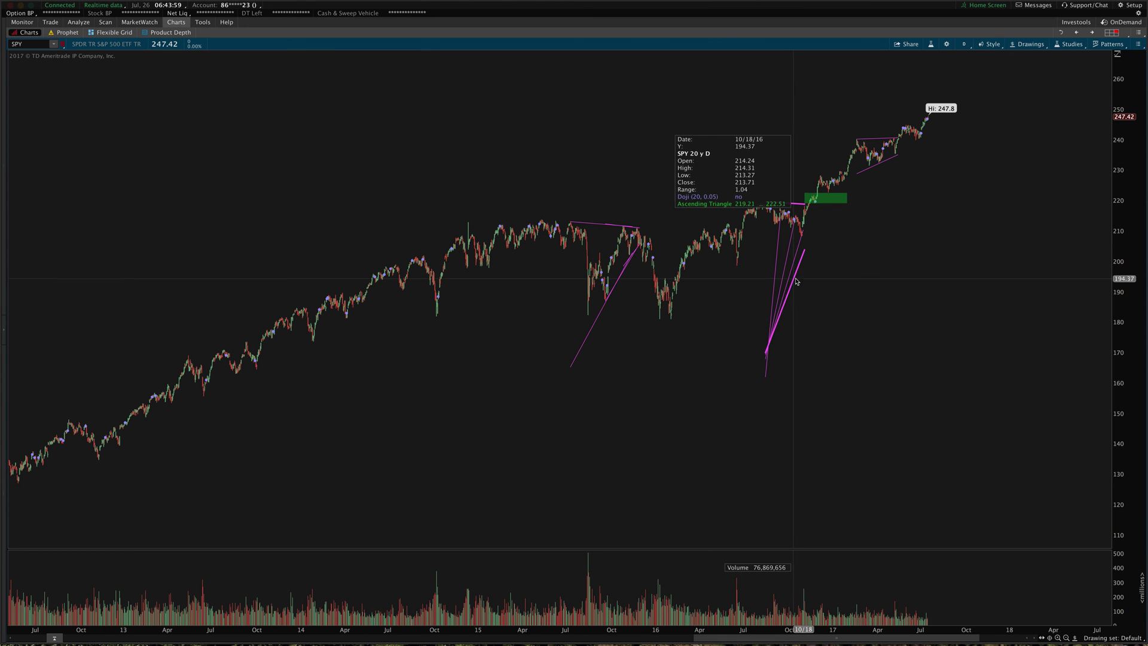
pyautogui.click(1110, 45)
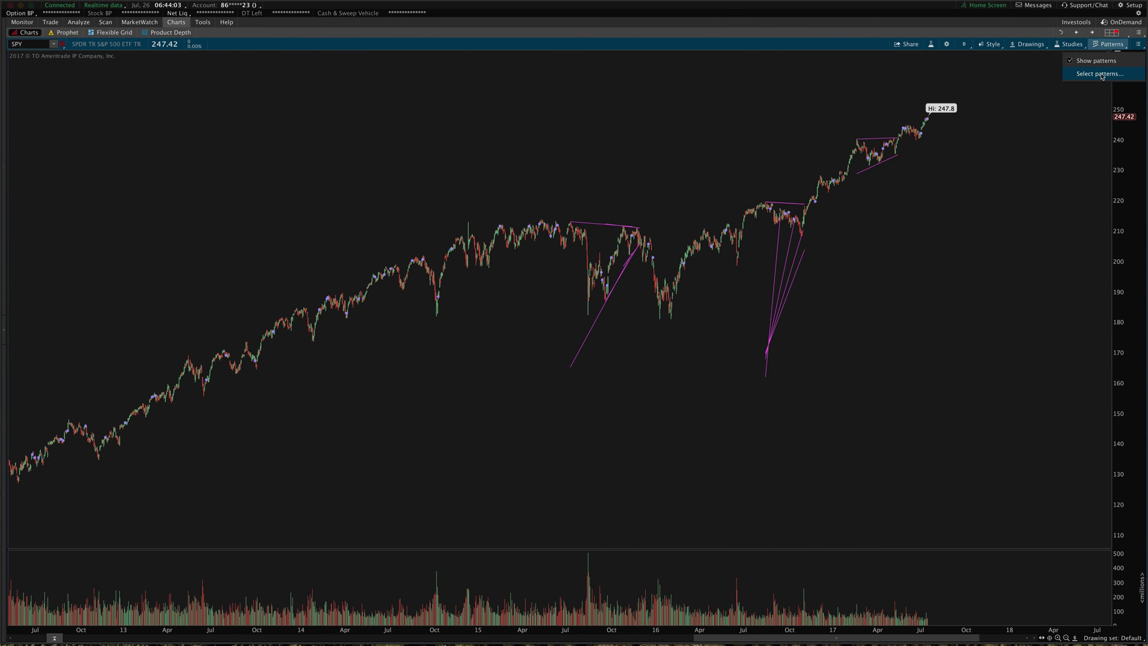
pyautogui.click(1102, 74)
pyautogui.moveTo(692, 187); pyautogui.dragTo(425, 137)
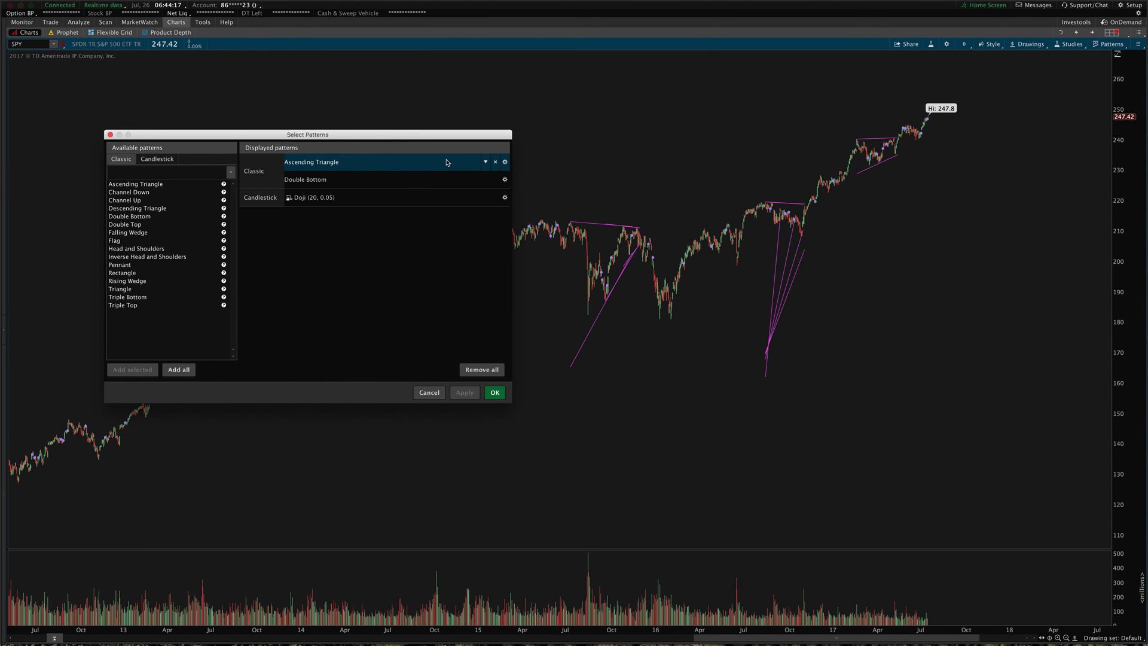
pyautogui.click(505, 162)
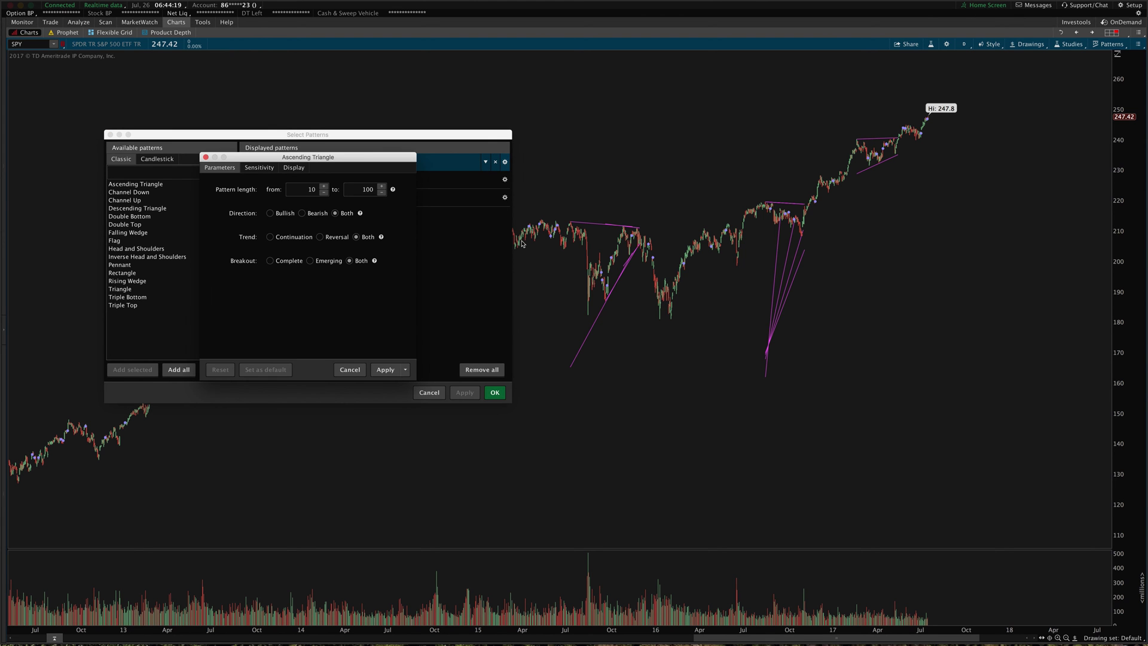
pyautogui.moveTo(360, 160); pyautogui.dragTo(692, 129)
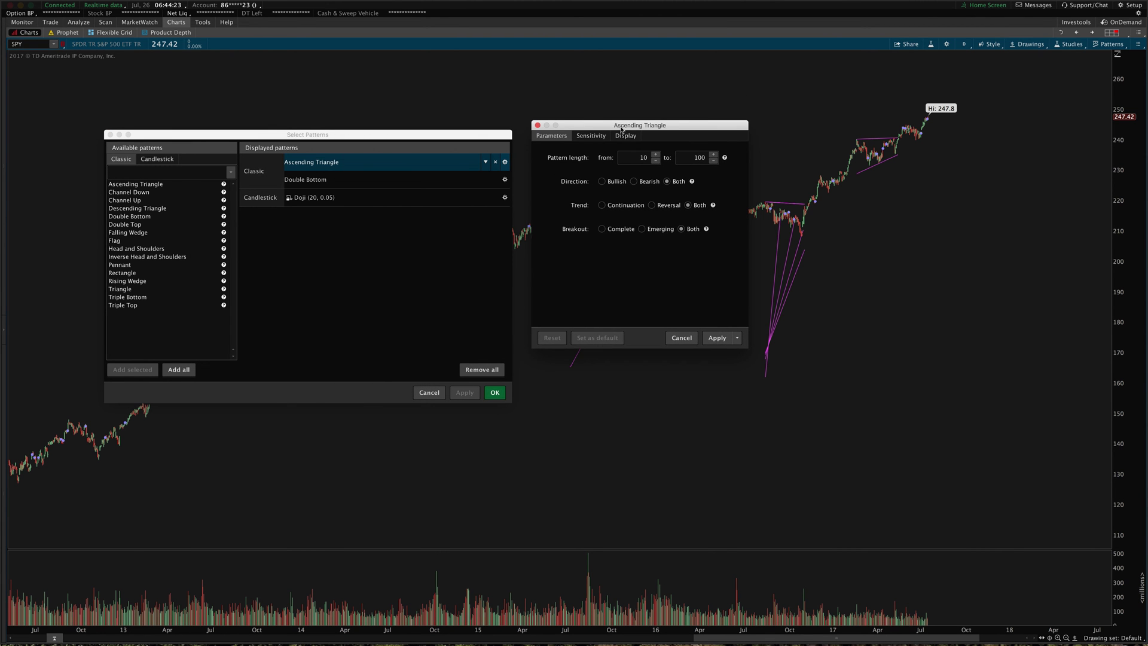
pyautogui.doubleClick(641, 158)
pyautogui.doubleClick(687, 158)
pyautogui.write('300')
# Raise the Ascending Triangle's overall signal level towards strong and apply the new sensitivity to the chart
pyautogui.click(590, 136)
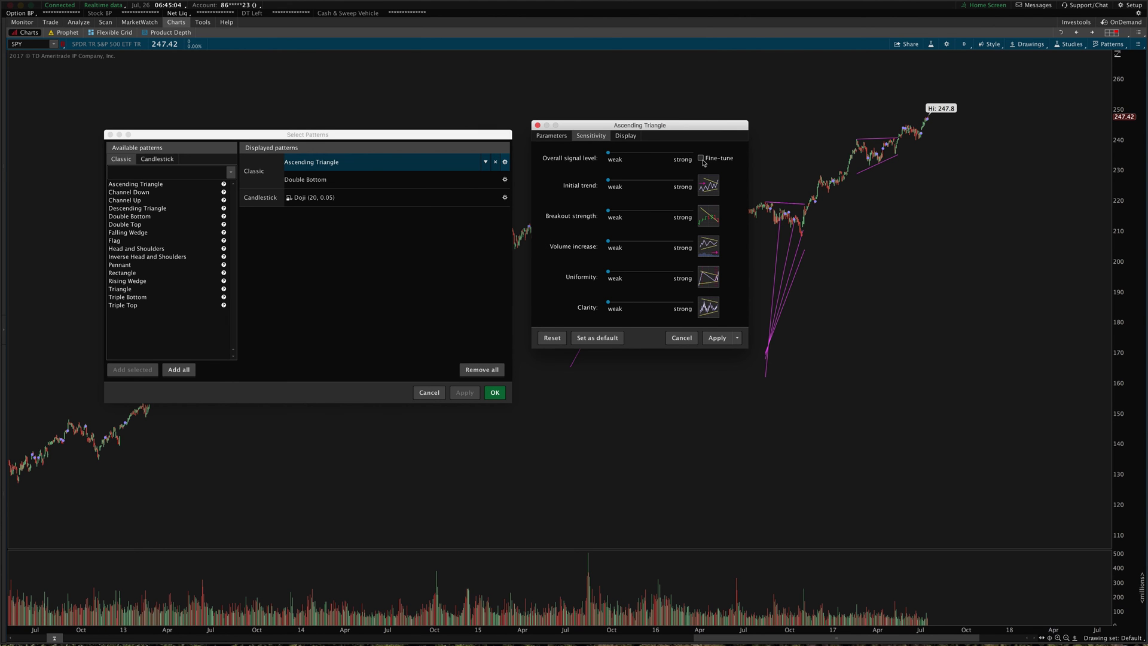
pyautogui.moveTo(611, 156); pyautogui.dragTo(675, 156)
pyautogui.click(717, 338)
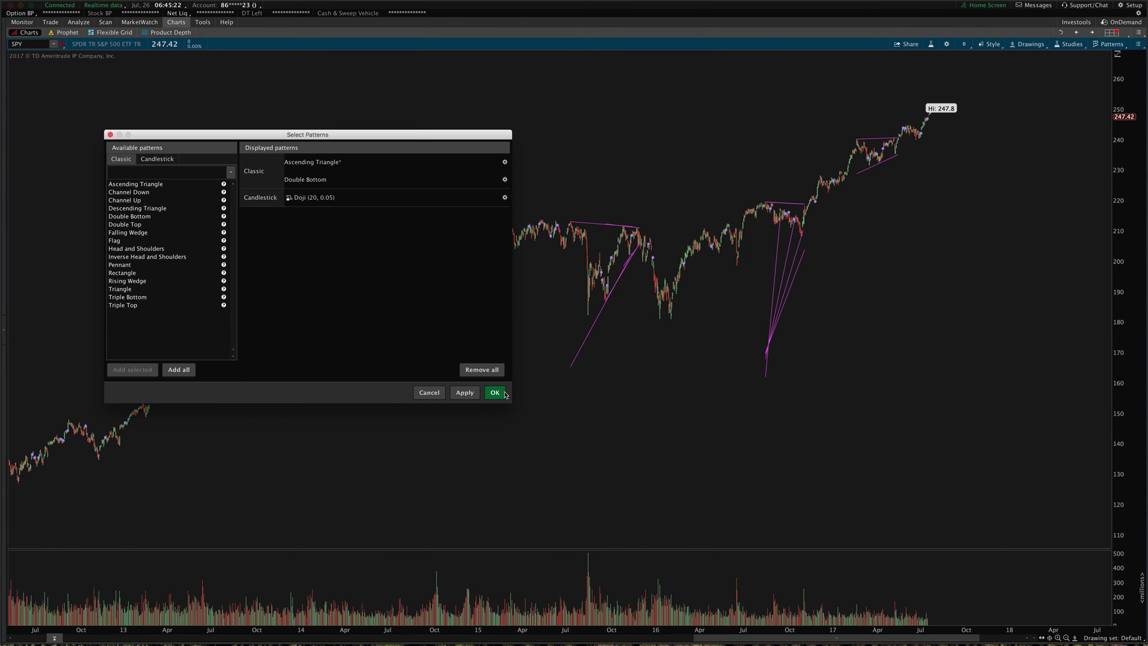
pyautogui.click(461, 394)
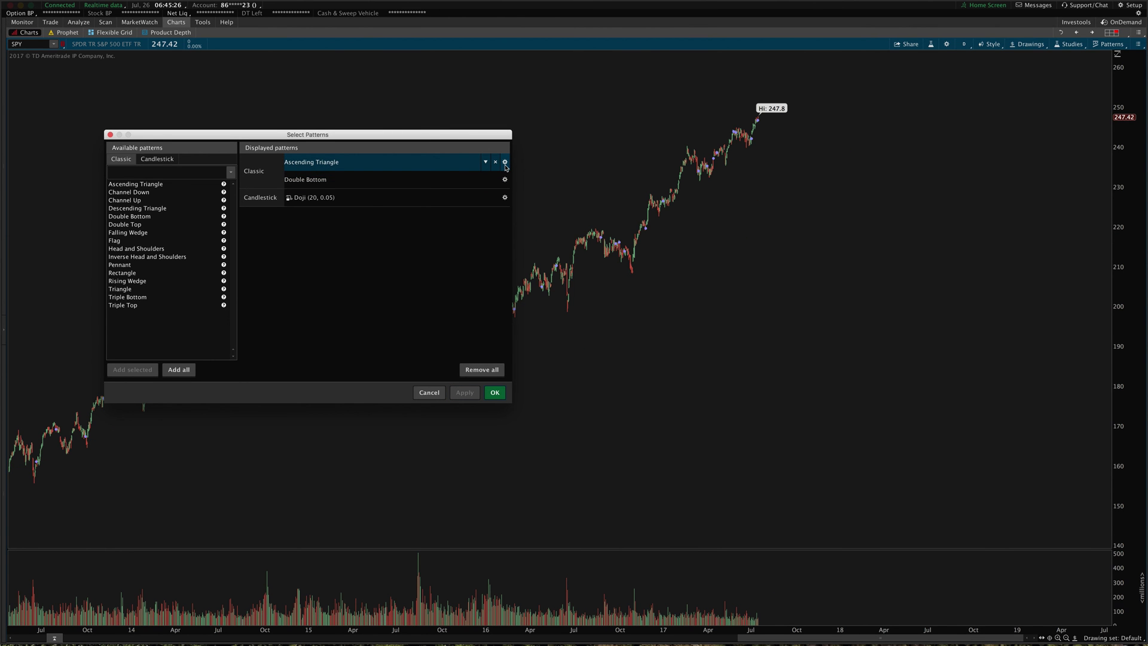
# Fine-tune the Ascending Triangle's sensitivity by raising its initial trend slightly above weak
pyautogui.click(504, 163)
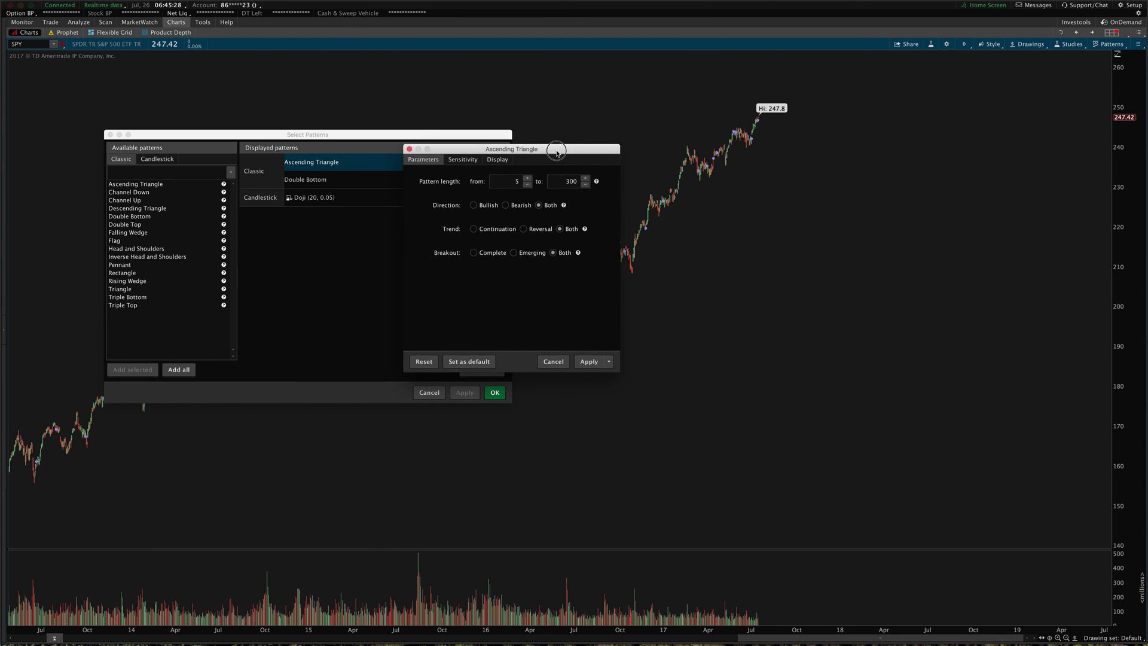
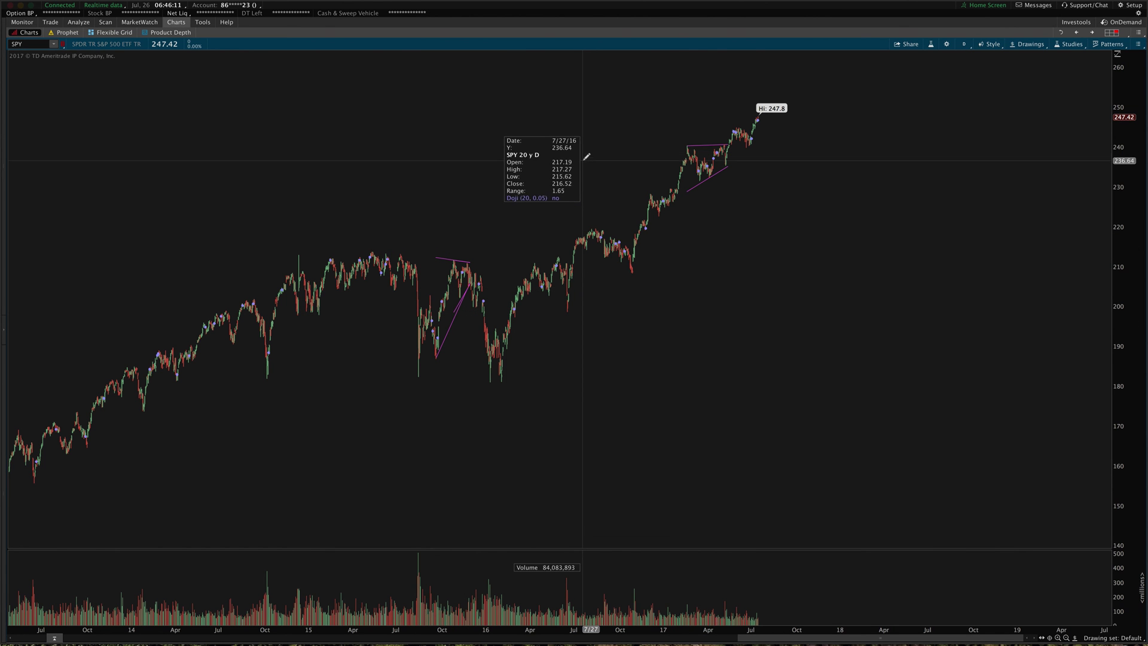
pyautogui.click(1112, 44)
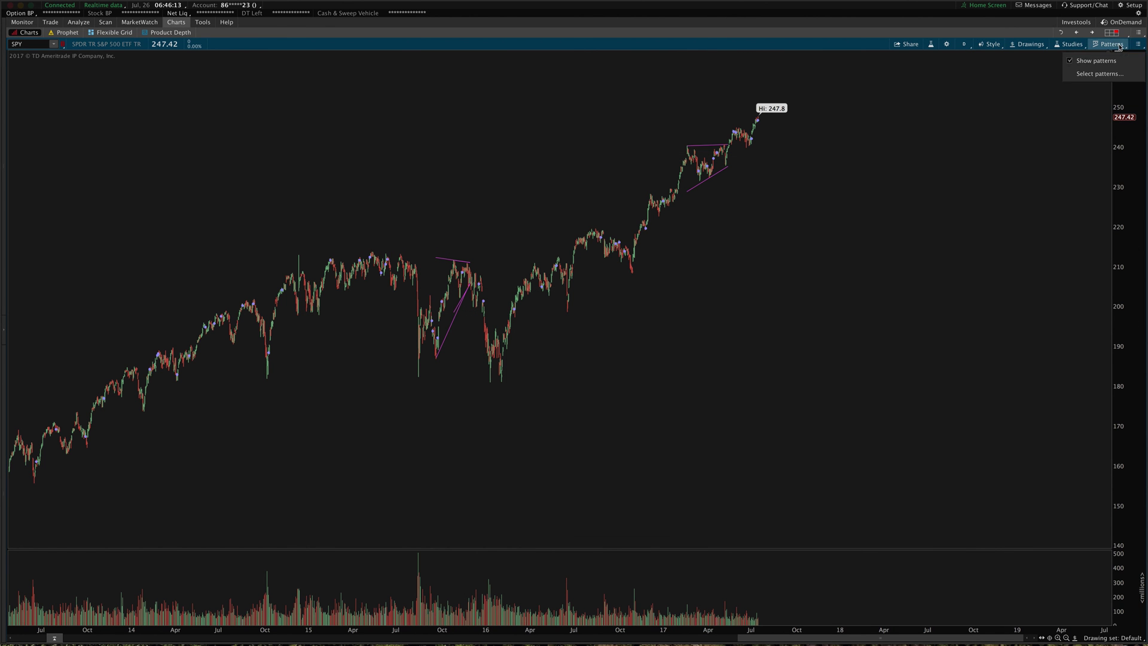
pyautogui.click(1103, 76)
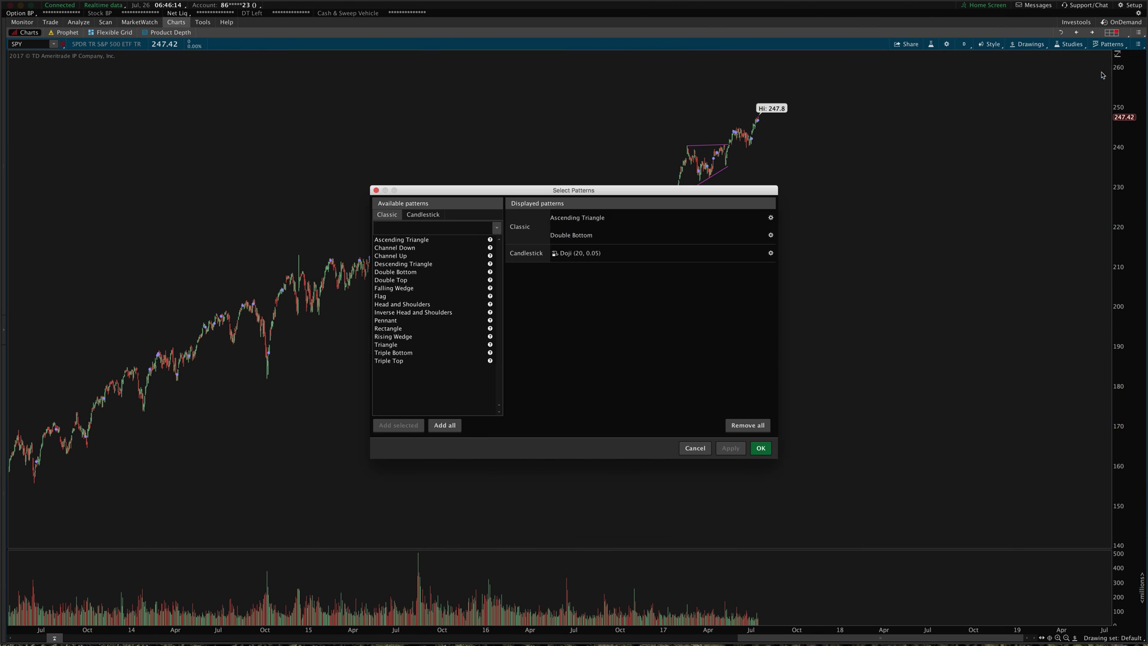
pyautogui.click(771, 217)
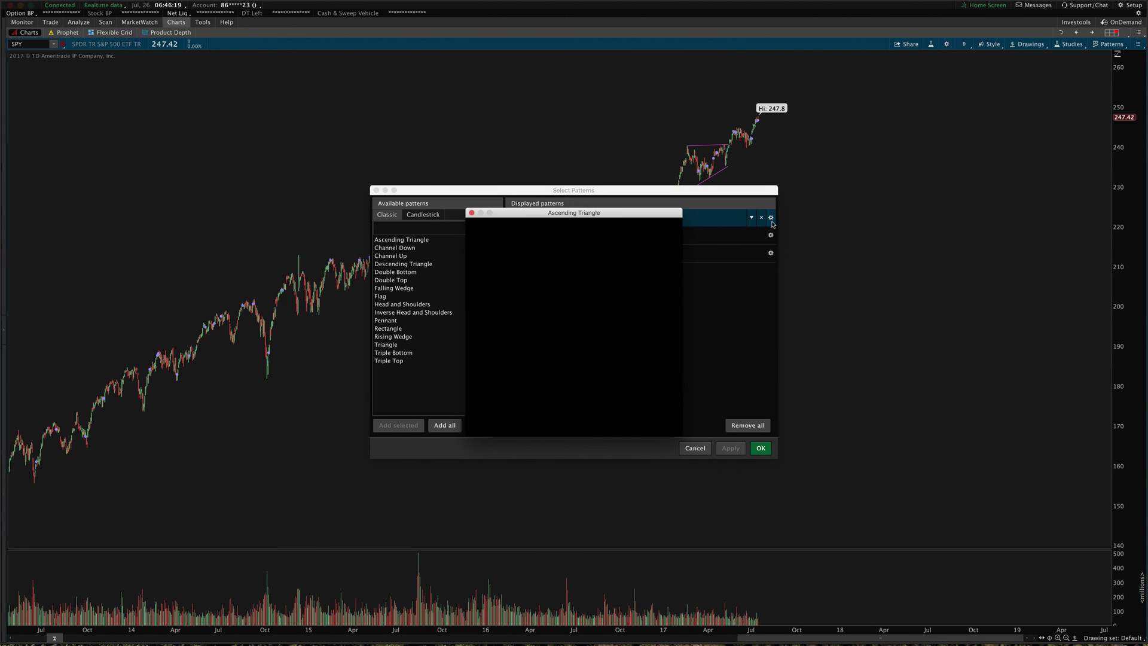
pyautogui.moveTo(535, 211); pyautogui.dragTo(535, 140)
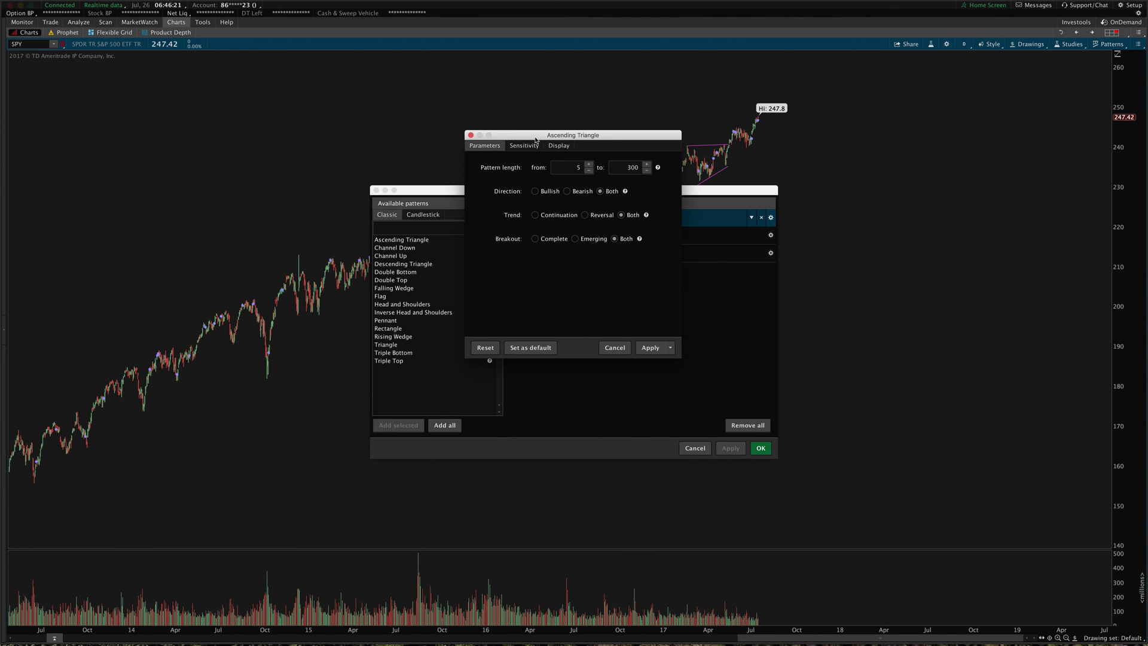
pyautogui.click(524, 146)
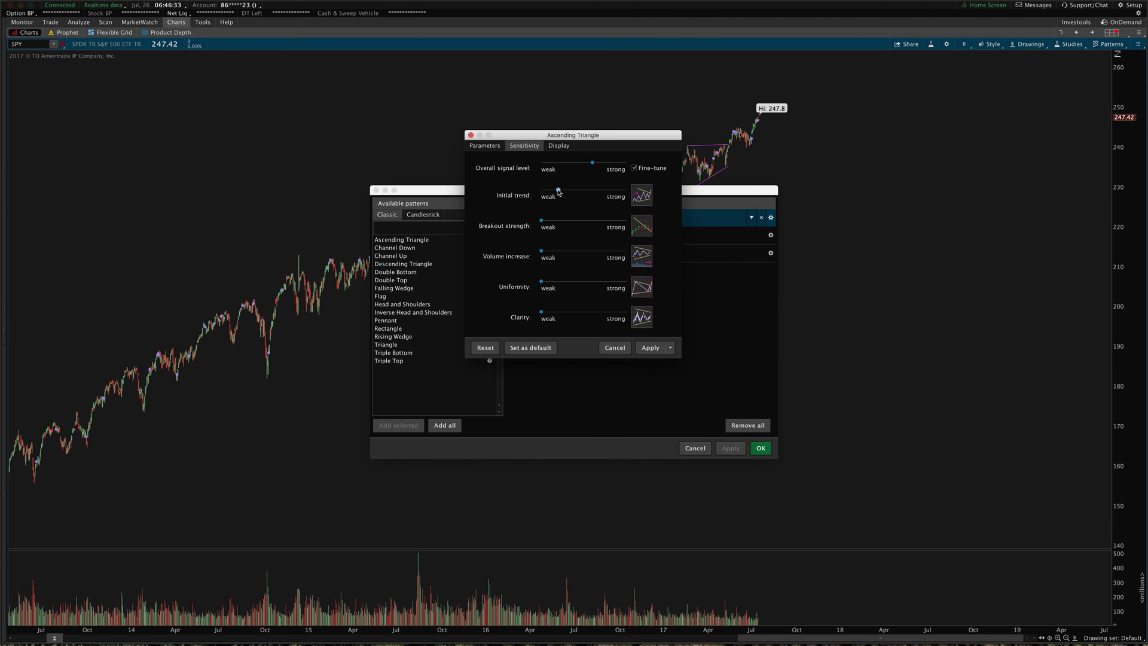
pyautogui.moveTo(559, 192)
pyautogui.mouseDown()
pyautogui.moveTo(545, 191)
pyautogui.moveTo(614, 193)
pyautogui.moveTo(560, 192)
pyautogui.mouseUp()
# Set the Ascending Triangle's predicted range to show Always and apply the change to the chart
pyautogui.click(555, 147)
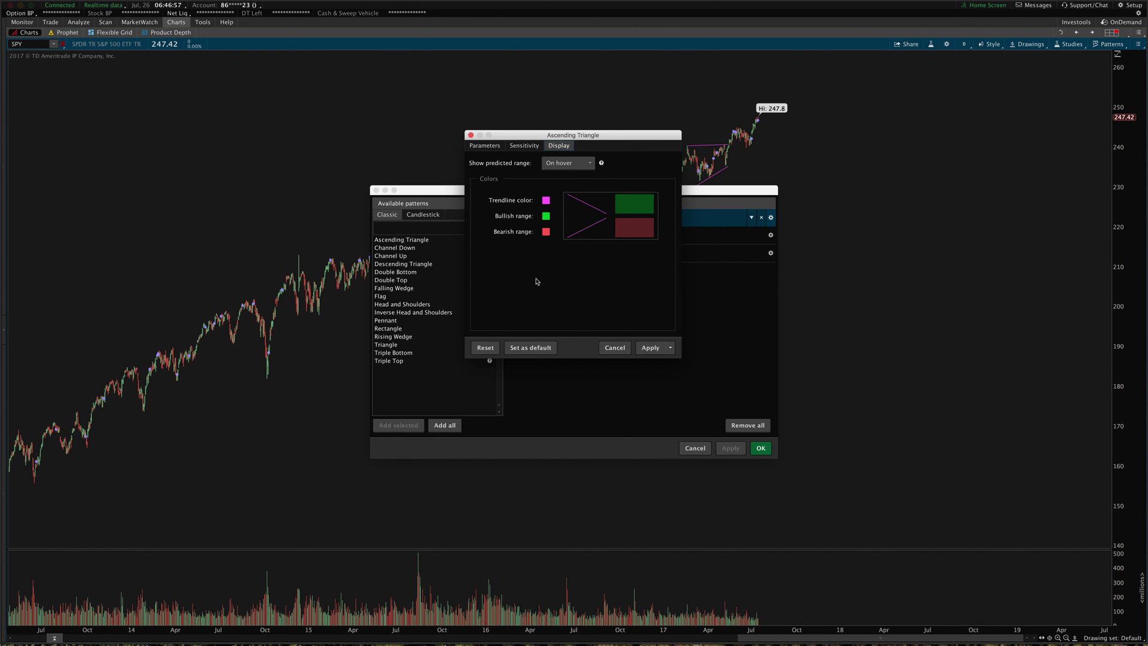
pyautogui.click(563, 165)
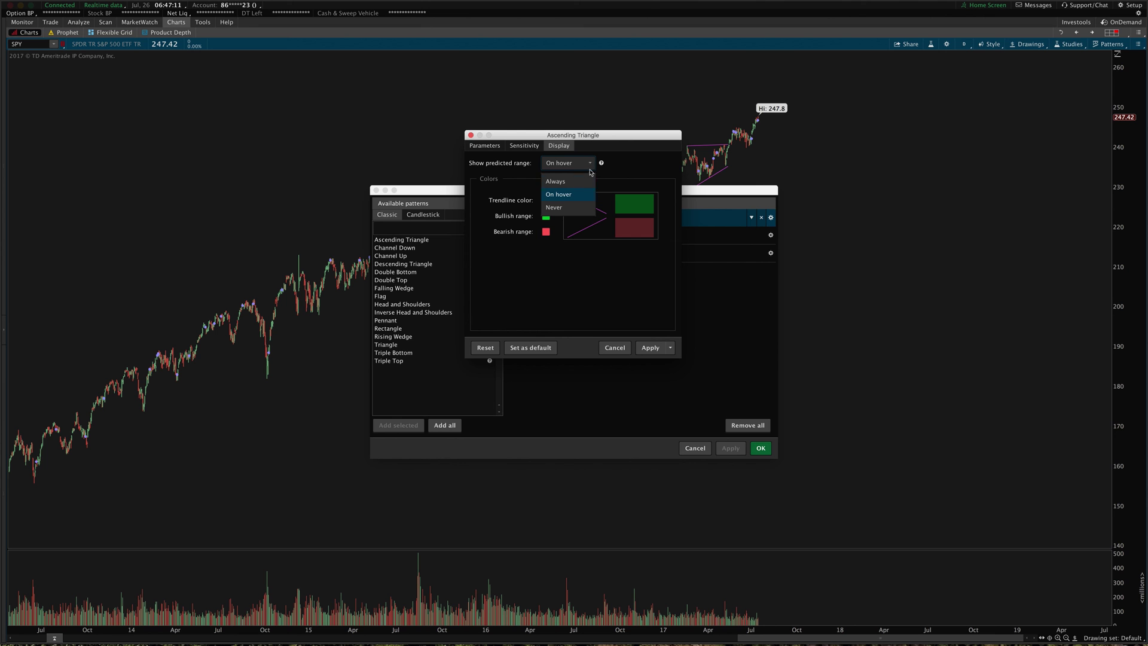
pyautogui.click(563, 183)
pyautogui.click(652, 352)
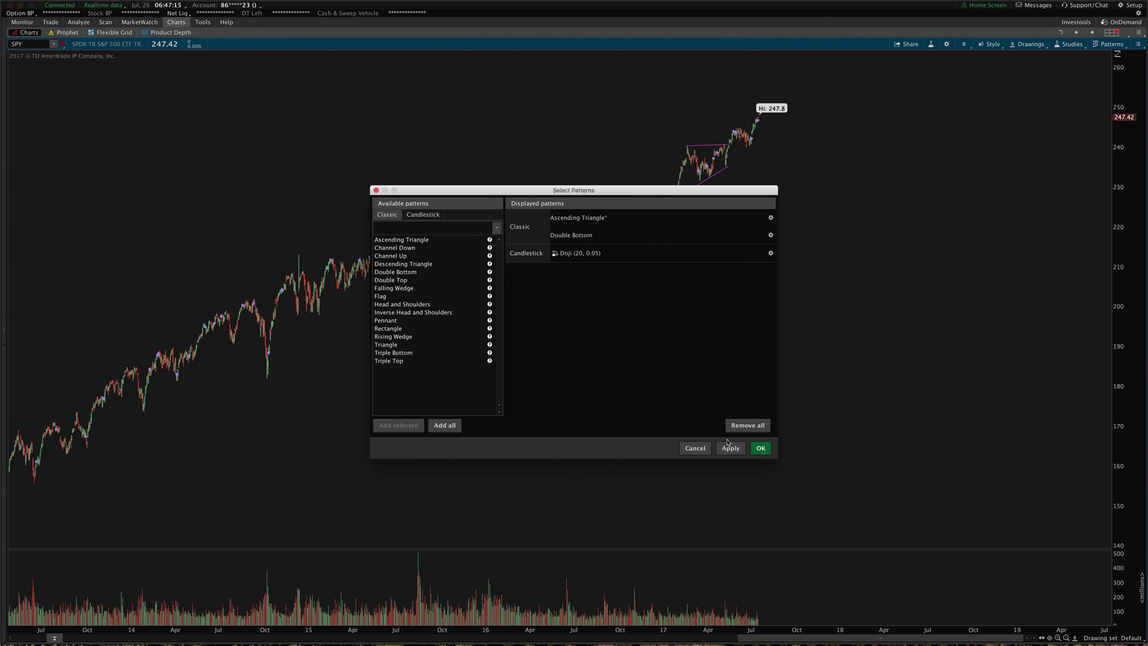
pyautogui.click(729, 449)
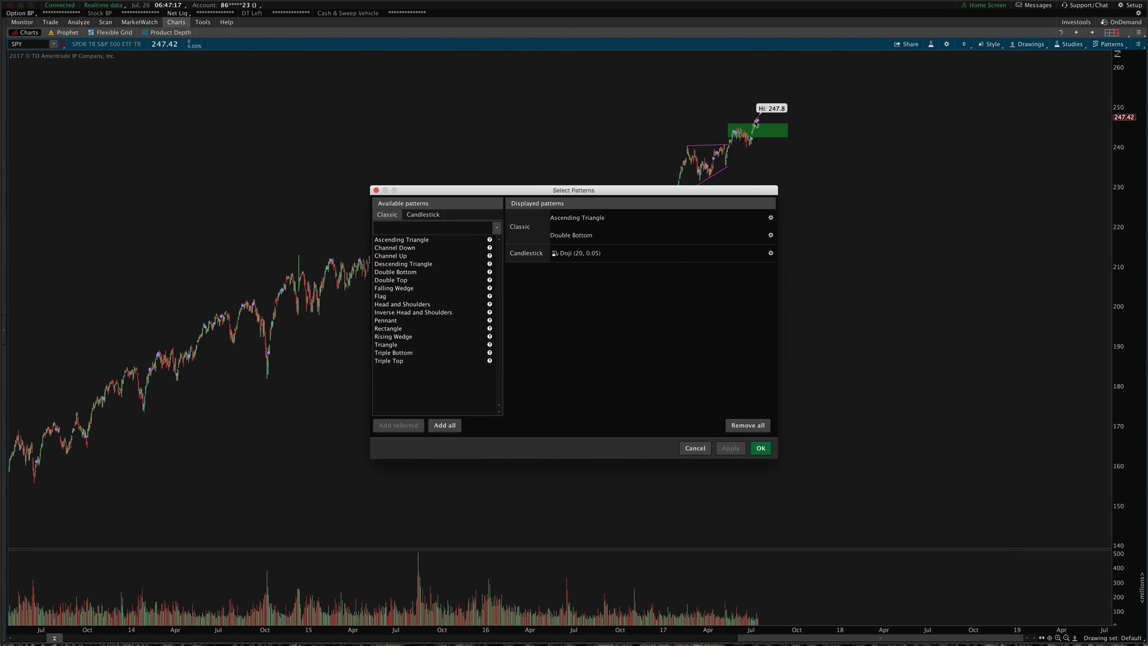
# Set the Ascending Triangle's predicted range to Never show and apply the change to the chart
pyautogui.click(771, 218)
pyautogui.click(560, 223)
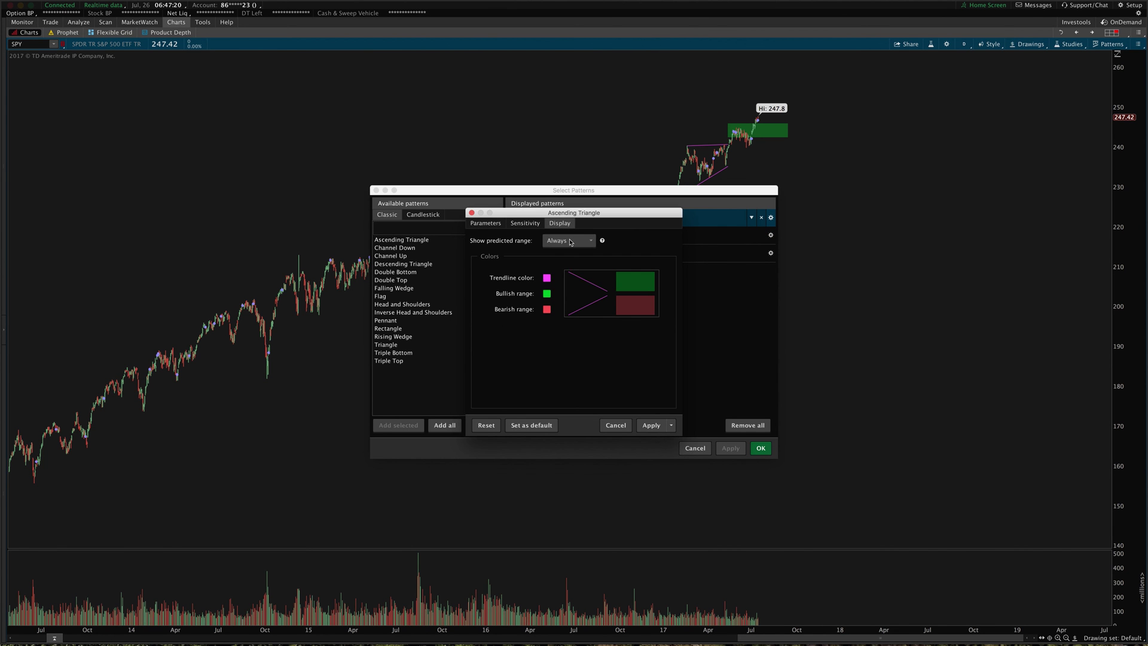
pyautogui.click(572, 242)
pyautogui.click(576, 286)
pyautogui.click(655, 426)
pyautogui.click(728, 450)
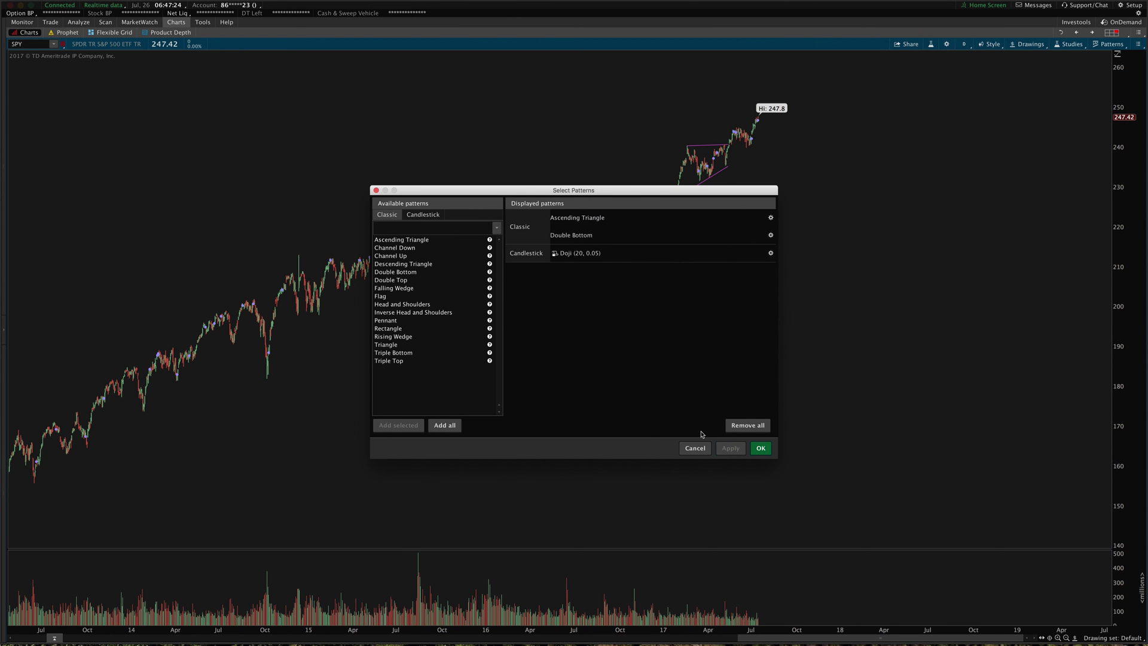
# Set the Ascending Triangle's predicted range to show On hover and accept the pattern settings for the chart
pyautogui.click(770, 217)
pyautogui.click(559, 223)
pyautogui.click(554, 240)
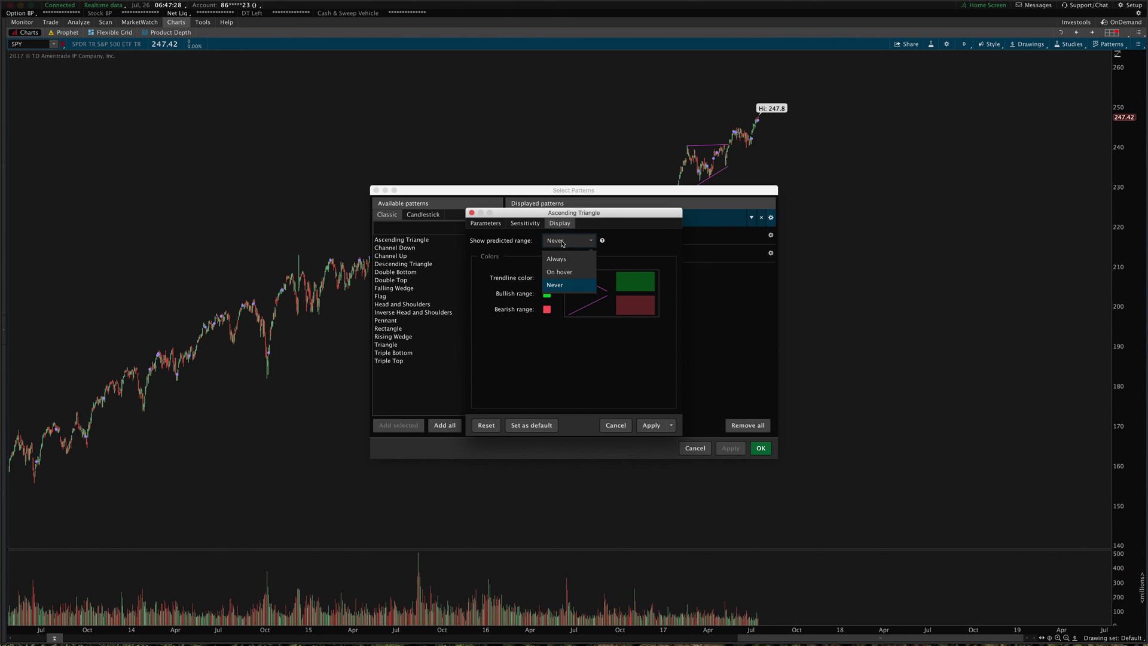
pyautogui.click(565, 270)
pyautogui.click(651, 427)
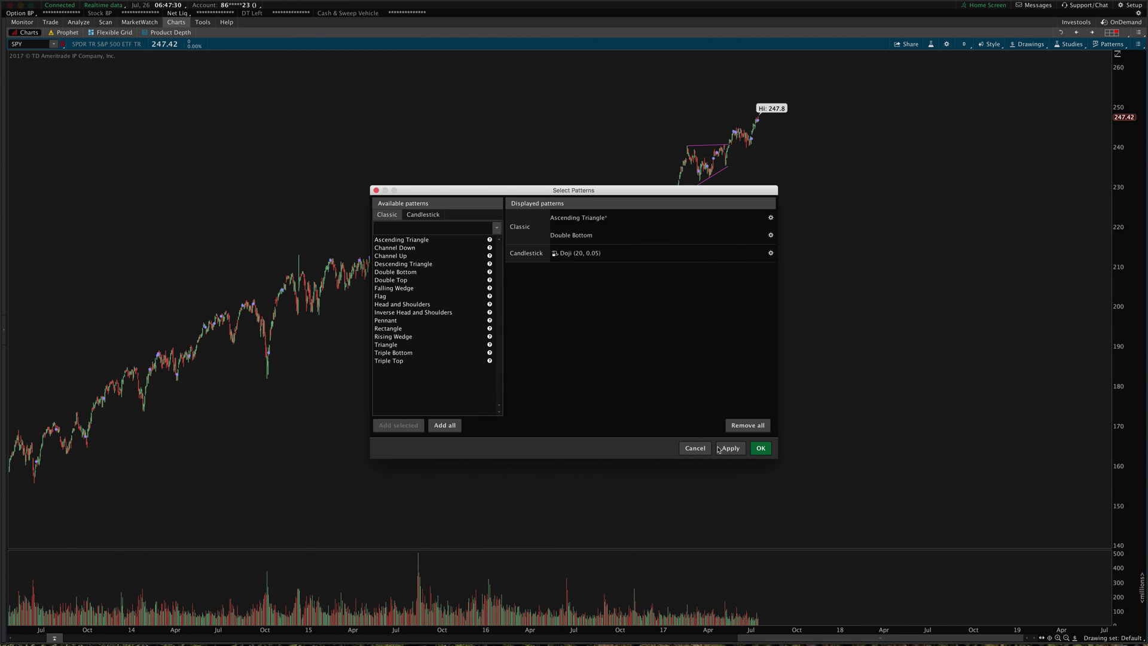
pyautogui.click(761, 448)
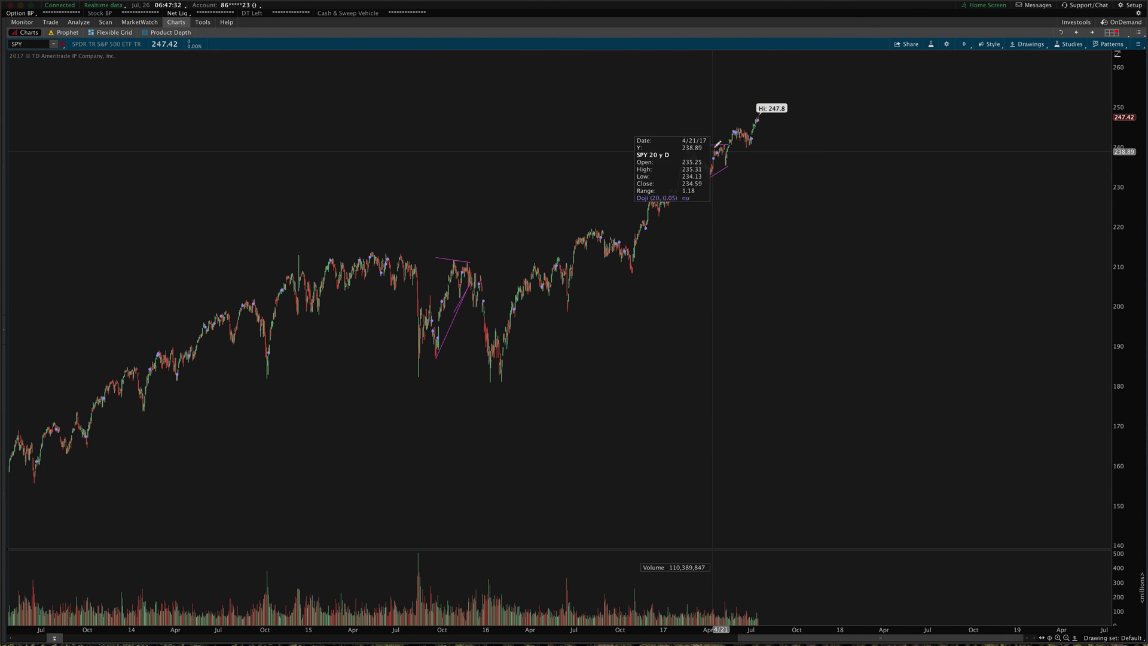
pyautogui.moveTo(719, 141)
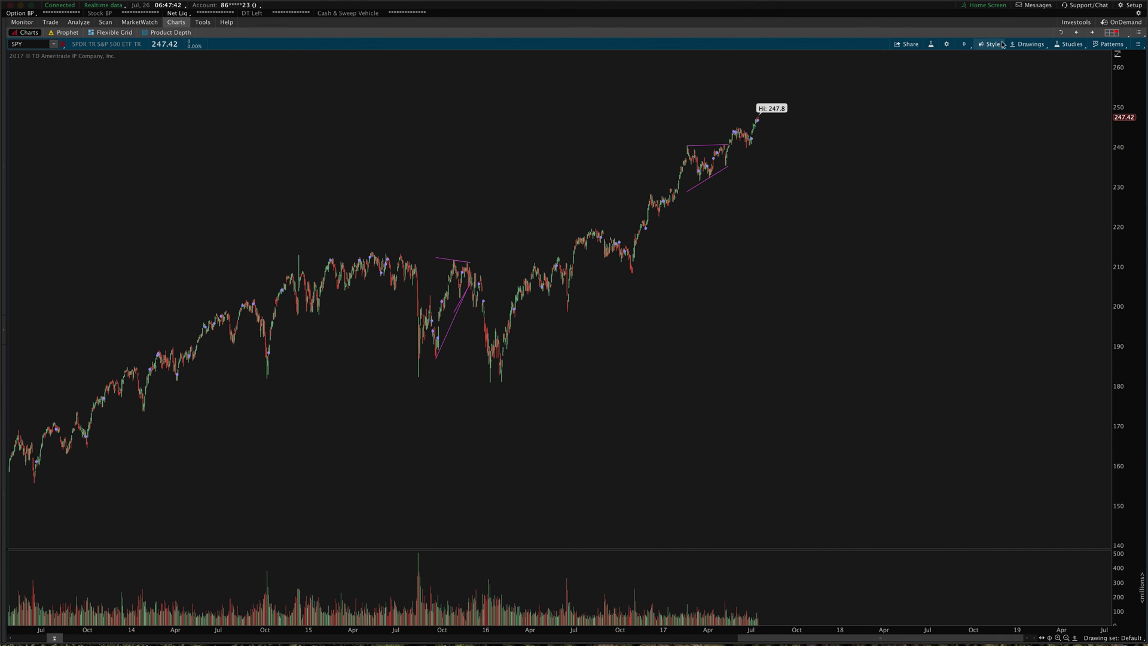
# Open the chart's pattern selection and move its window clear of the drawn patterns
pyautogui.click(1110, 45)
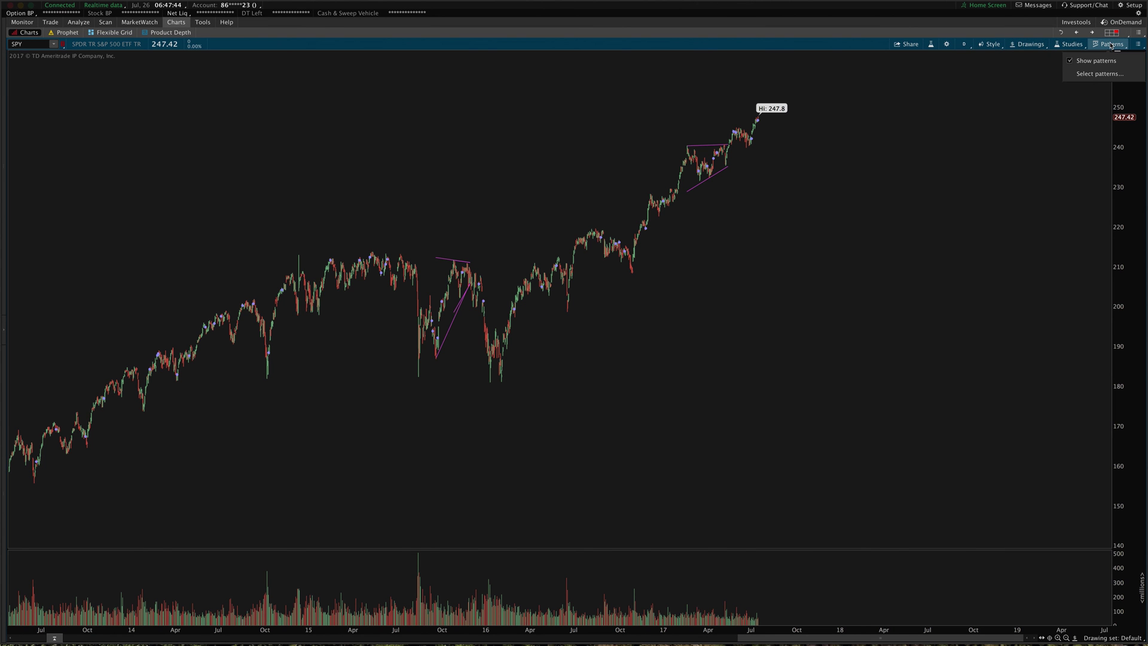
pyautogui.click(1092, 74)
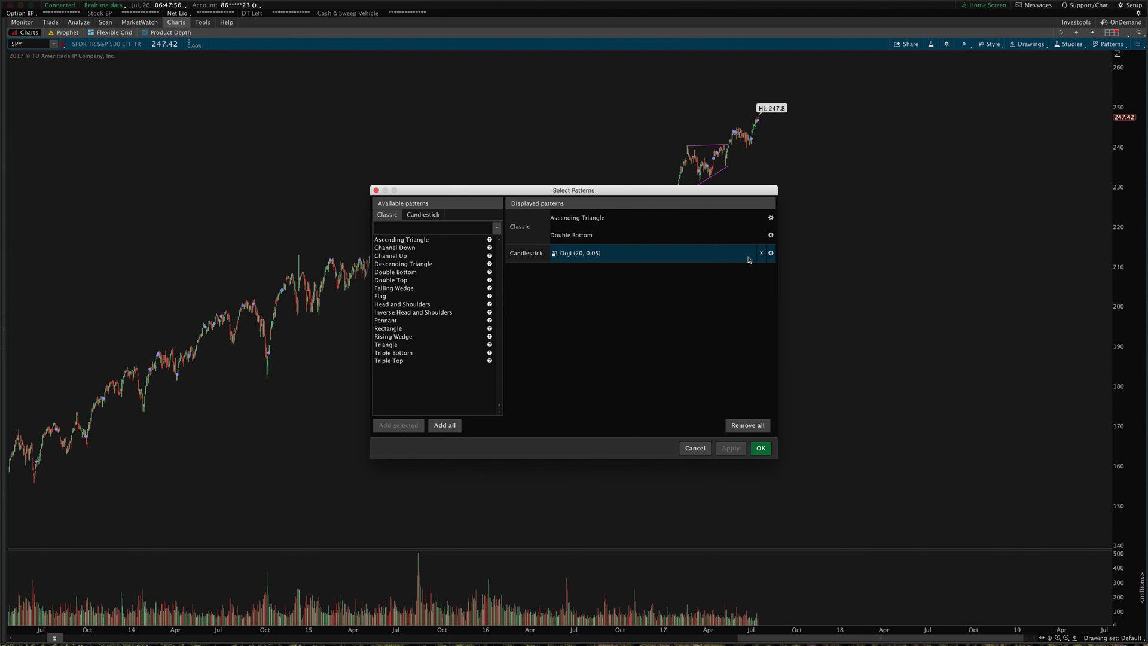
pyautogui.moveTo(601, 195); pyautogui.dragTo(915, 260)
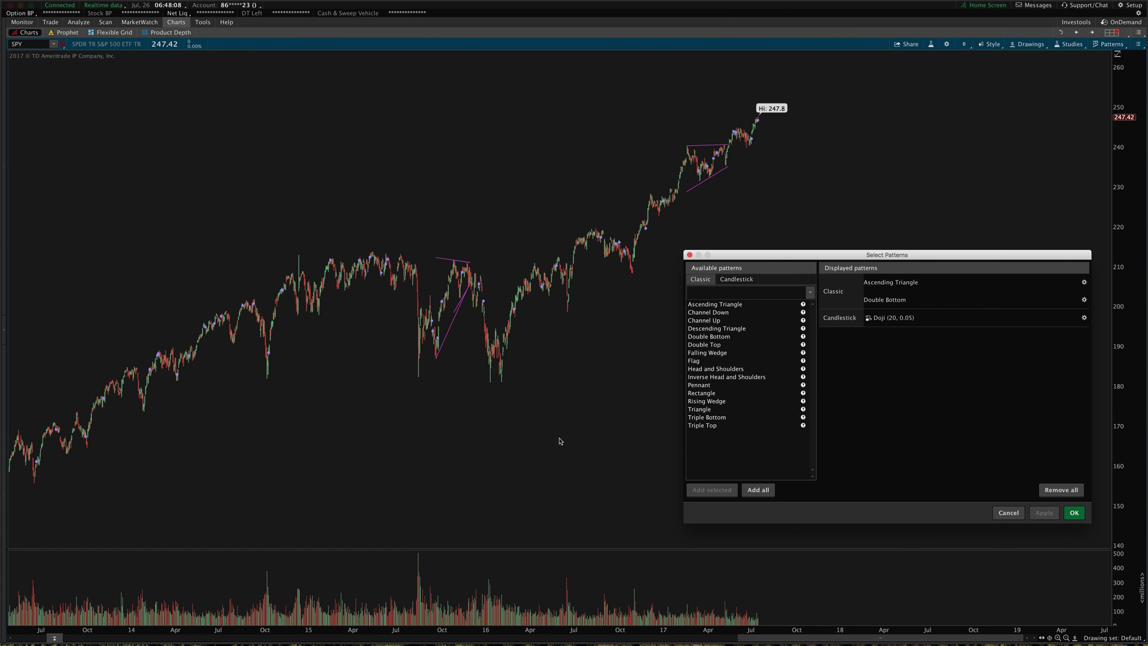
pyautogui.click(1085, 318)
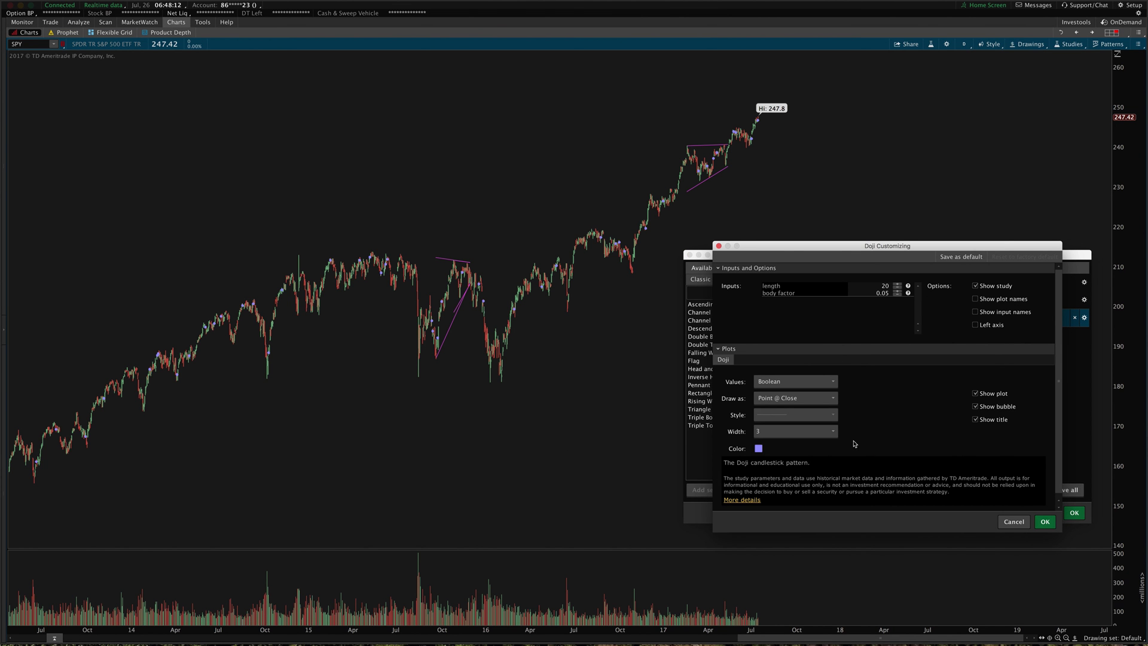
pyautogui.click(758, 448)
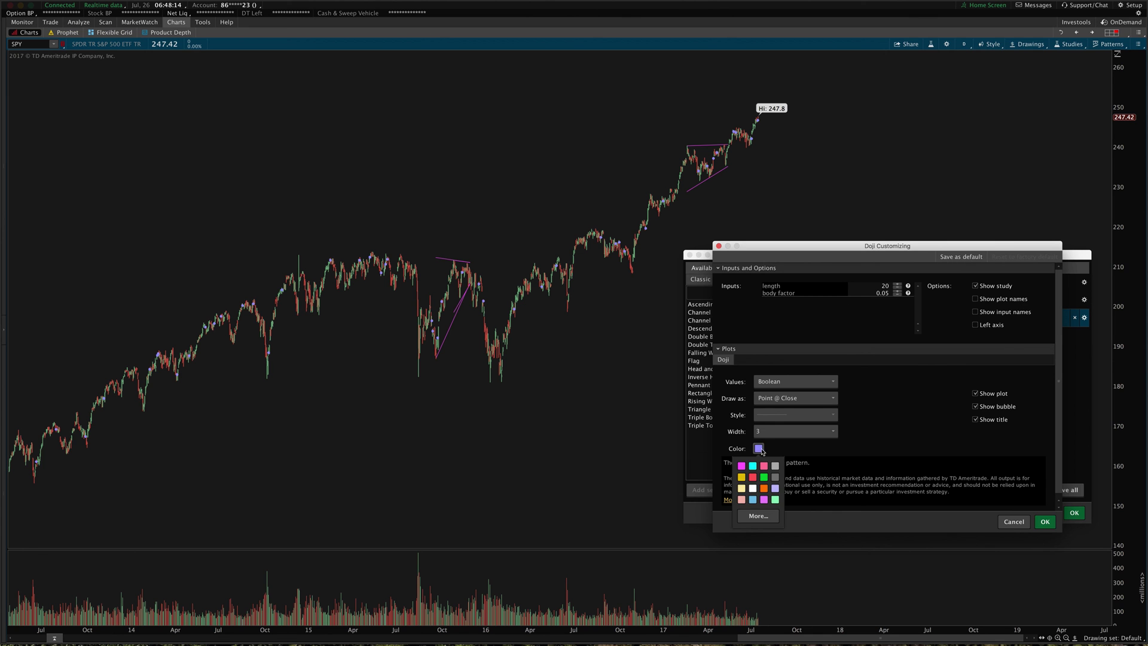
pyautogui.click(1013, 523)
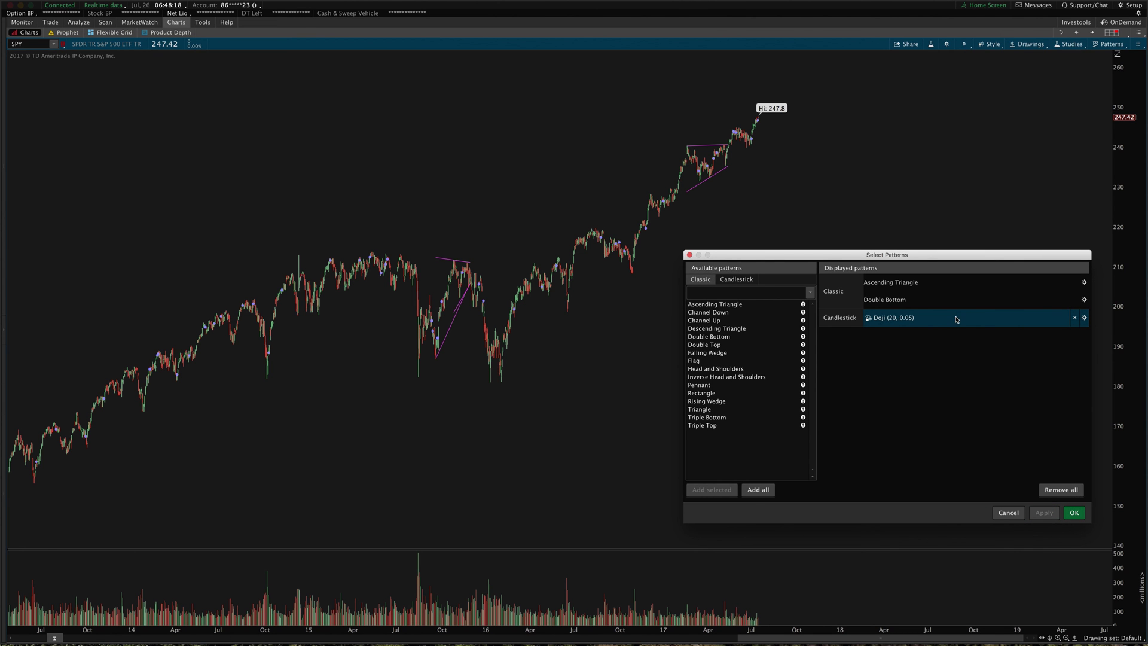
# Open the Doji pattern's customization and read the explanations of its length and body factor inputs
pyautogui.click(1083, 318)
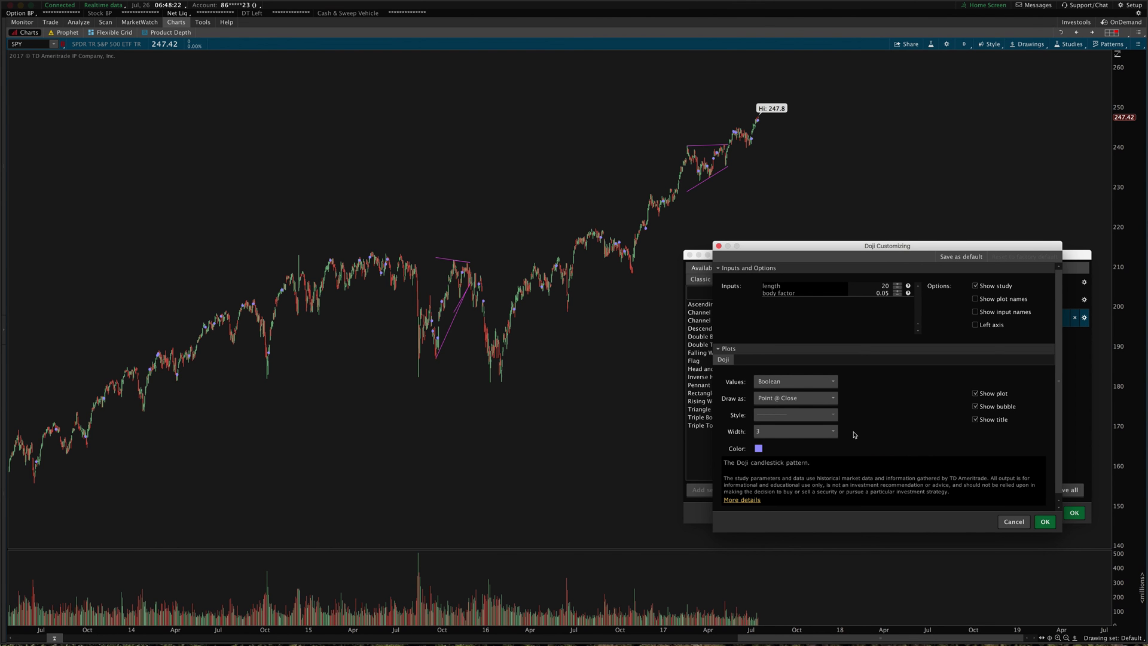
pyautogui.click(865, 285)
pyautogui.click(908, 293)
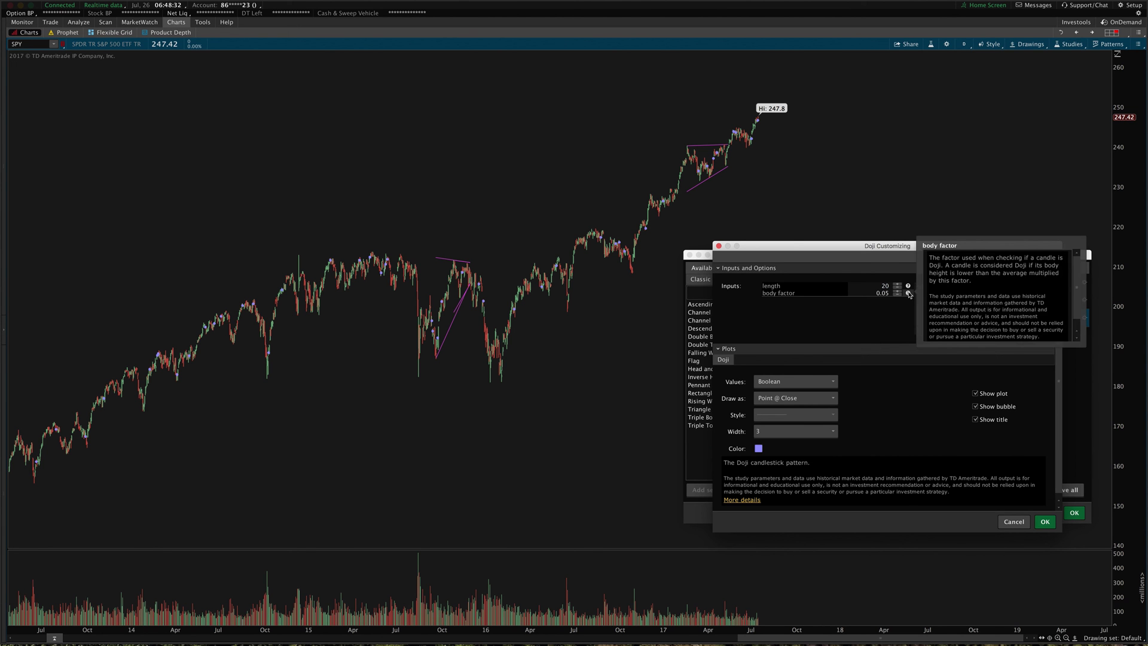
pyautogui.click(909, 286)
pyautogui.click(908, 293)
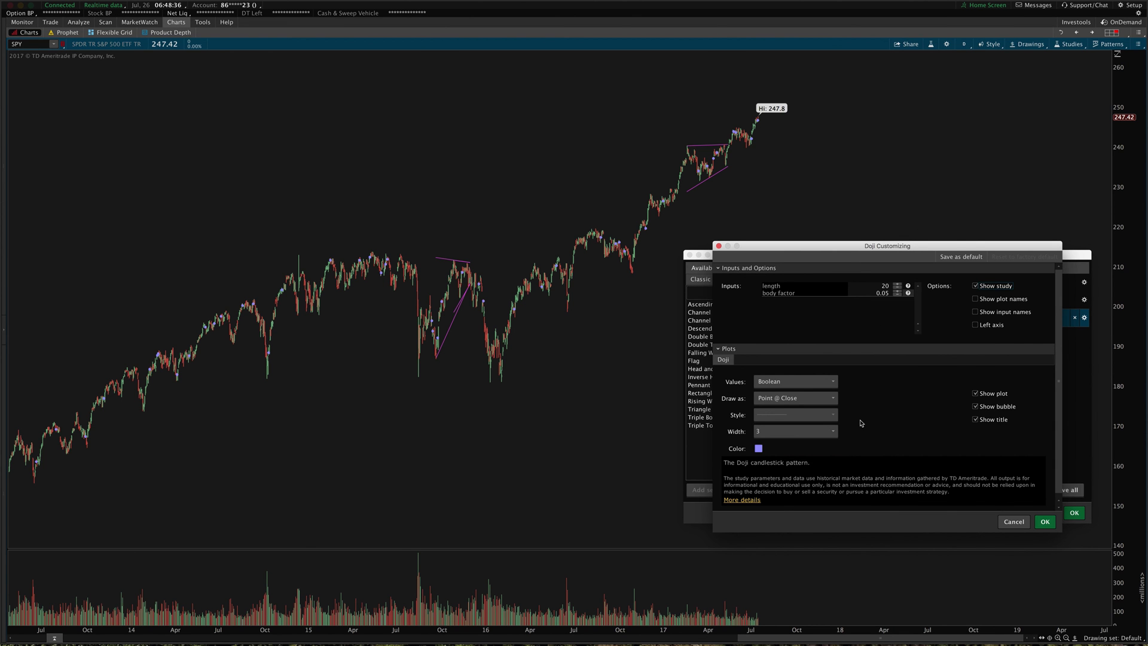
# Set the Doji marker's color to yellow and its width to 5, and apply the changes to the chart
pyautogui.click(758, 448)
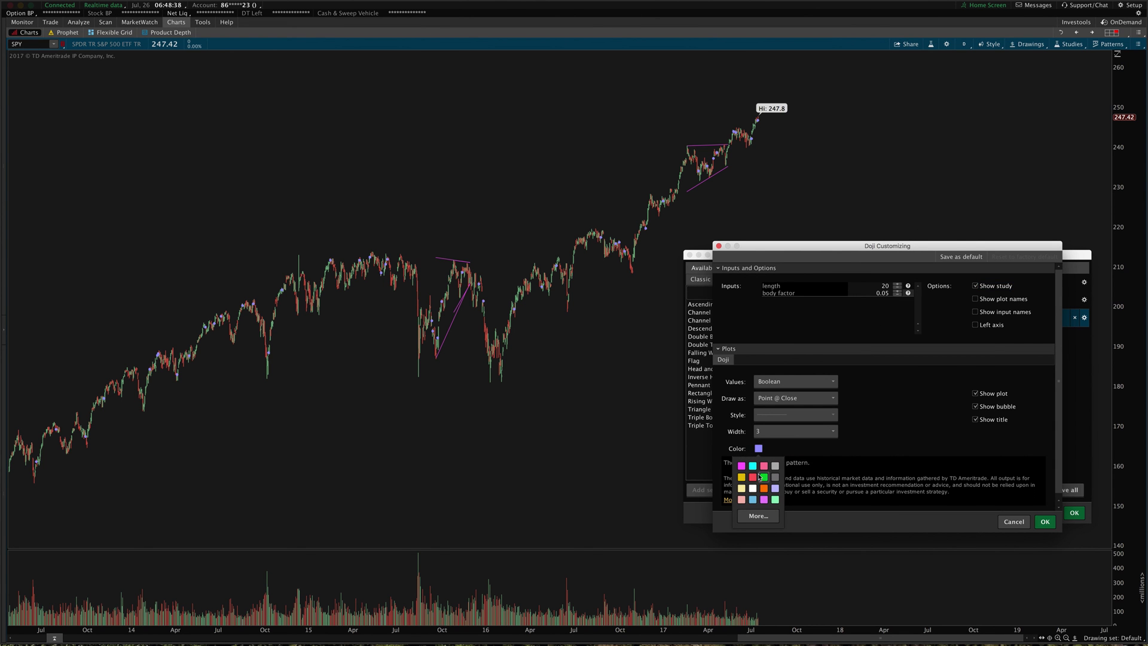
pyautogui.click(741, 478)
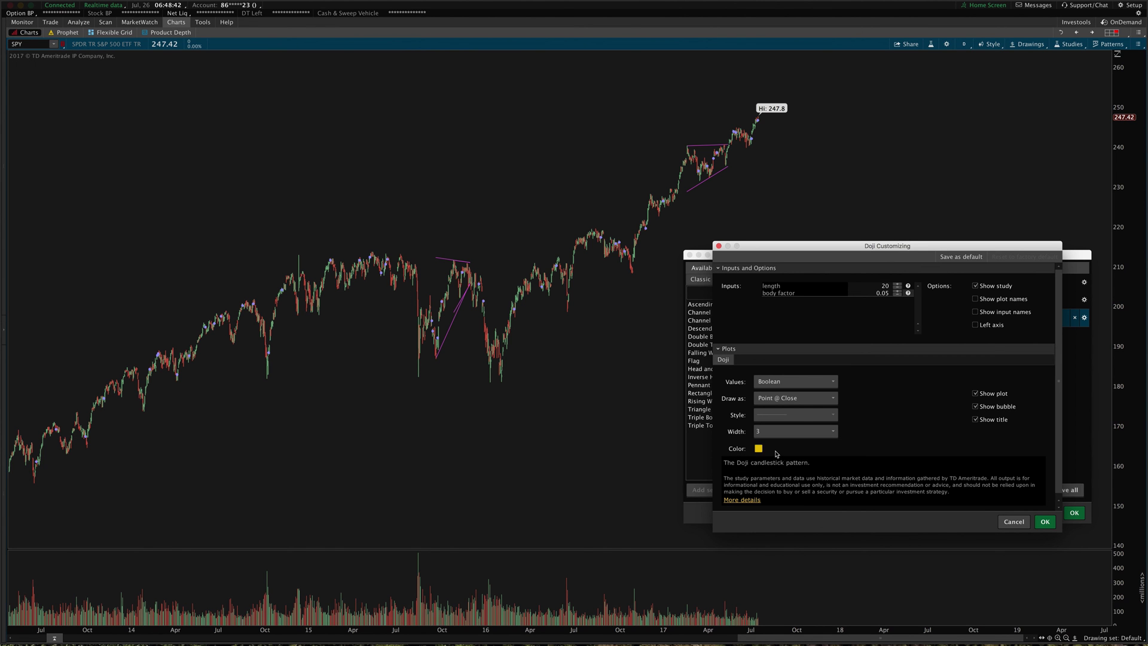
pyautogui.click(775, 432)
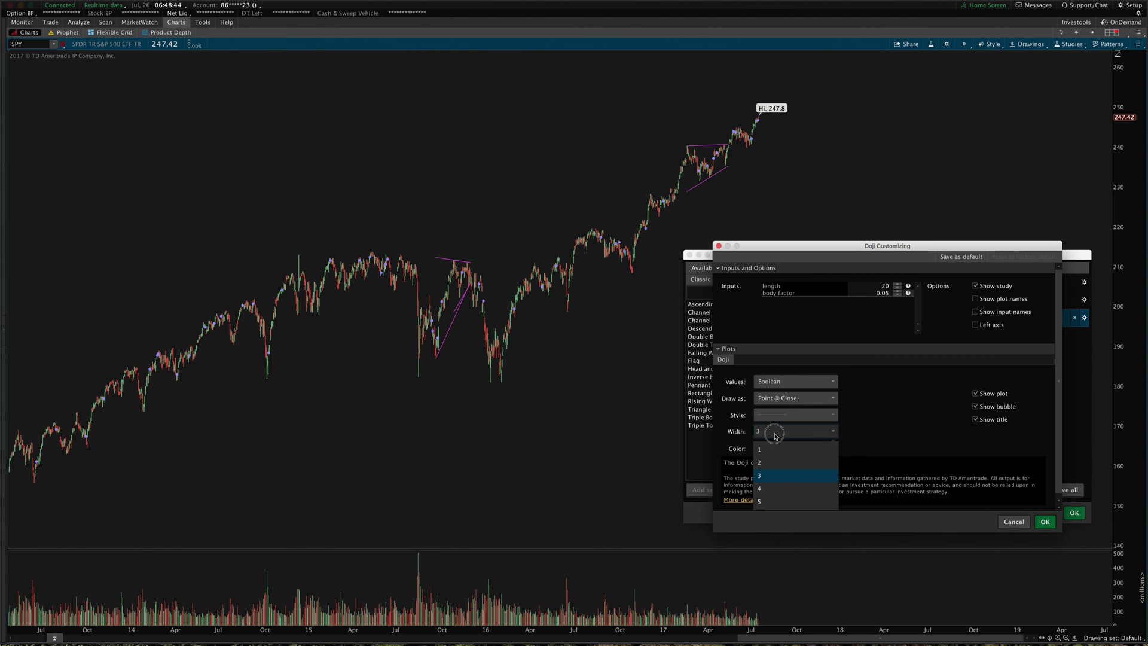
pyautogui.click(773, 501)
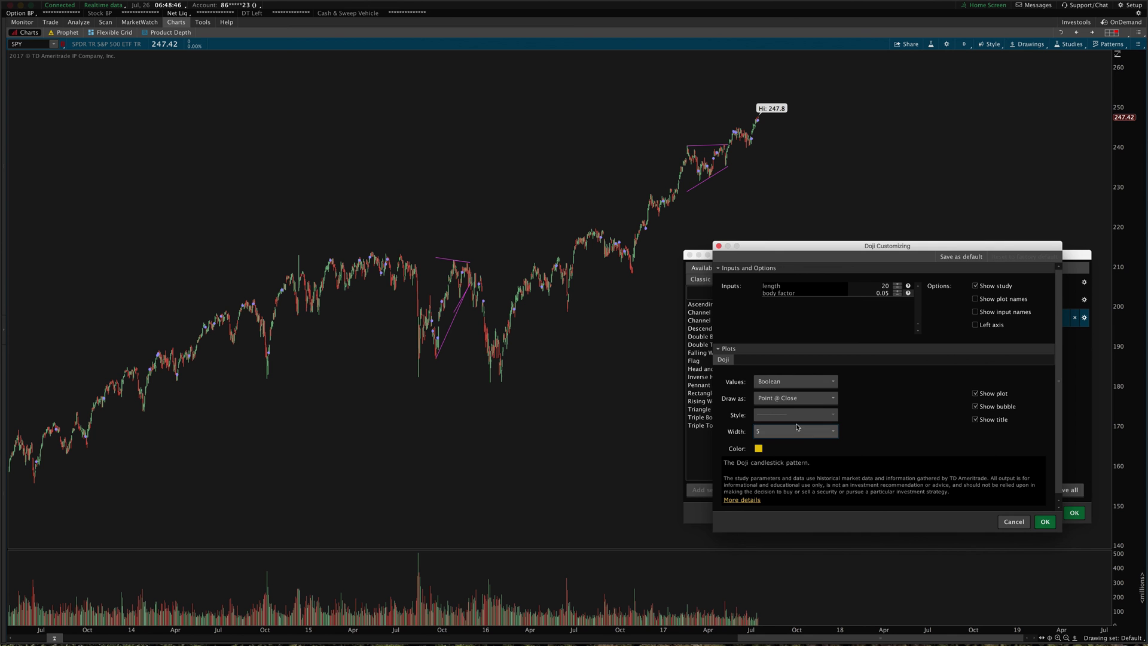
pyautogui.click(1045, 522)
pyautogui.click(1048, 512)
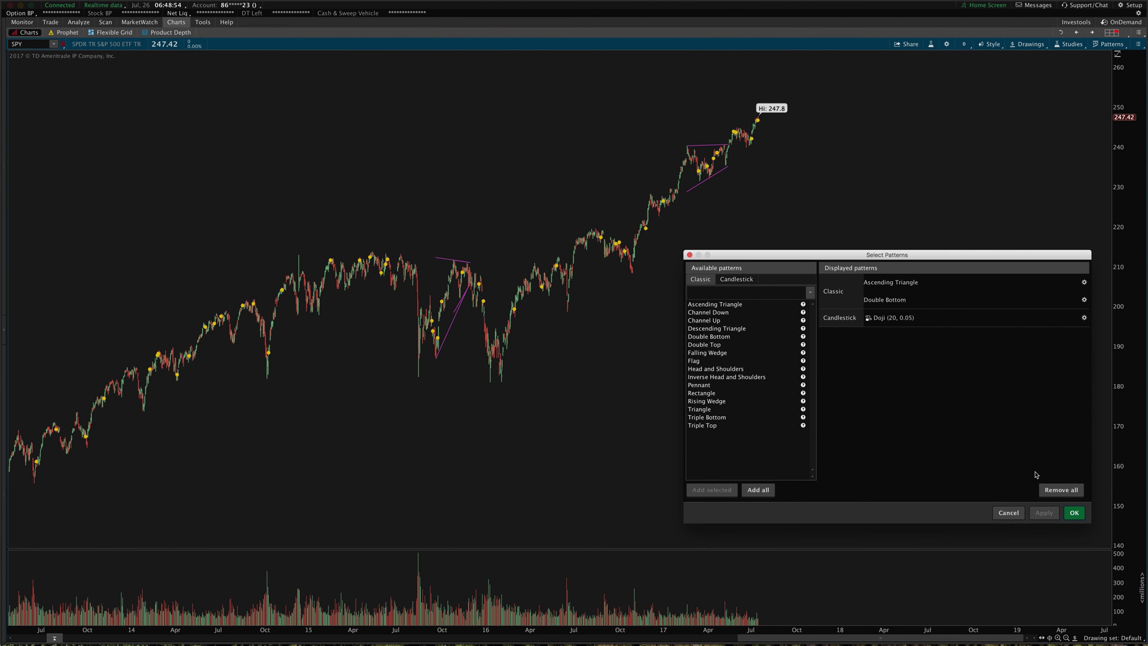
pyautogui.click(1074, 512)
# Inspect a closer section of the daily chart and switch SPY to the 20-day, 5-minute timeframe
pyautogui.moveTo(402, 397); pyautogui.dragTo(654, 387)
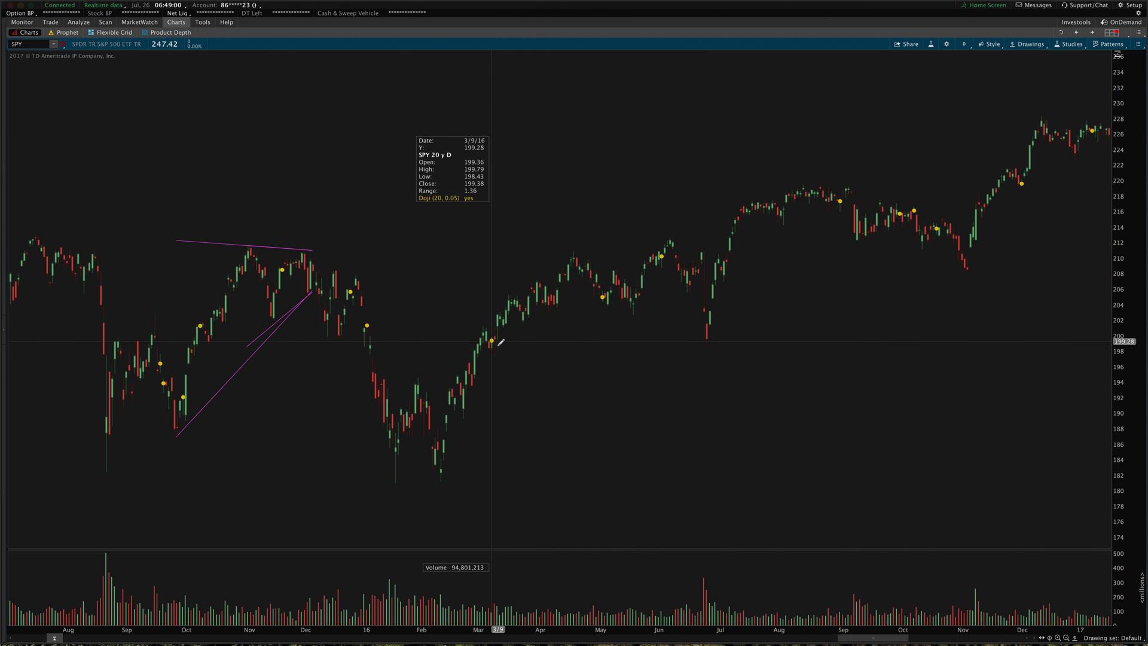
pyautogui.click(964, 44)
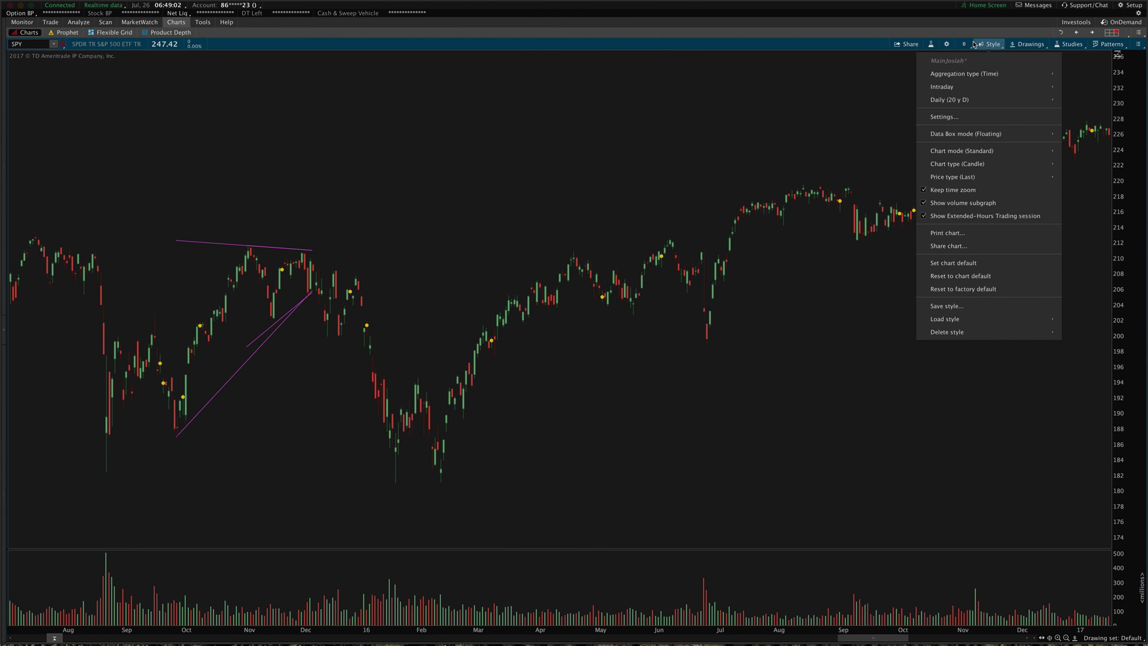
pyautogui.click(952, 99)
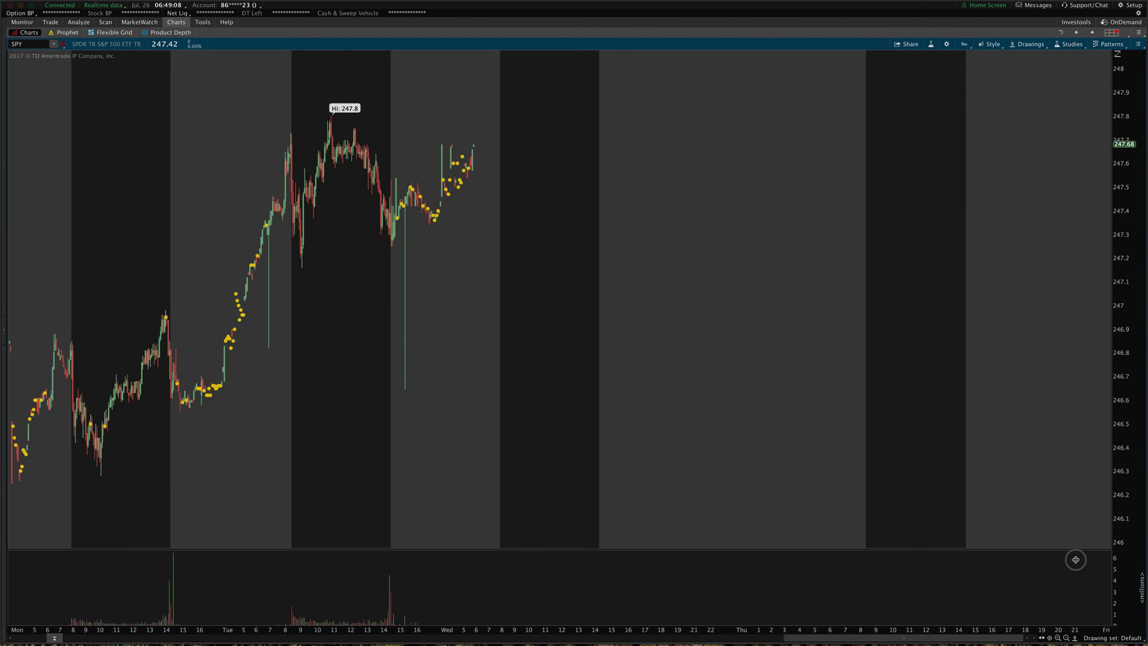
pyautogui.hscroll(-5, 347, 450)
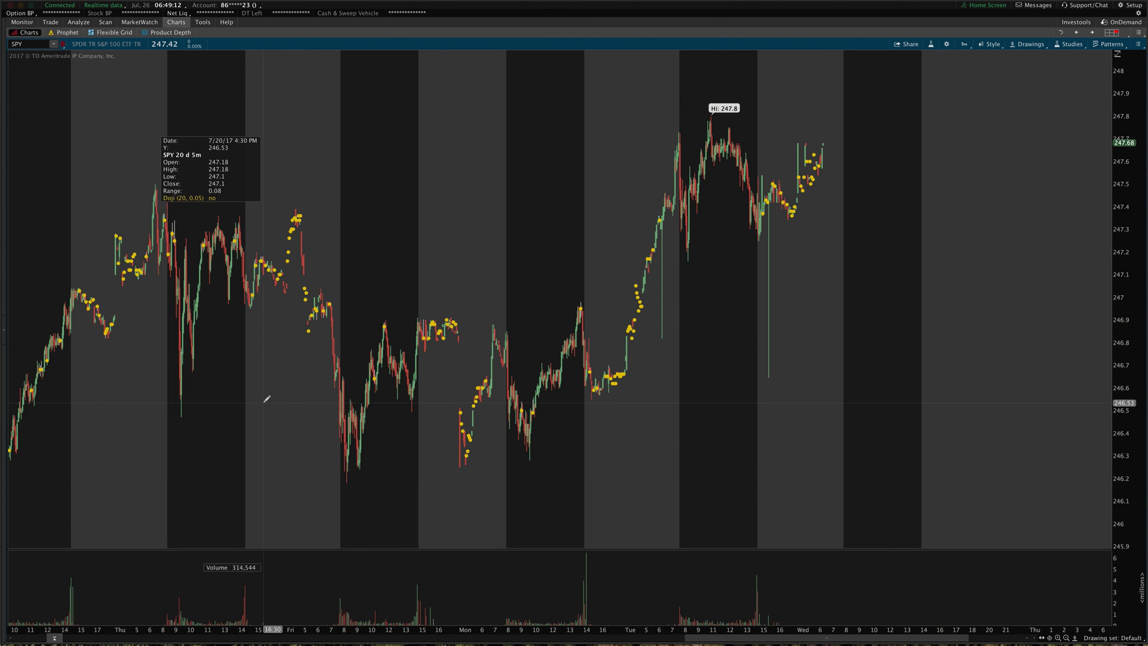
# Examine the yellow Doji markers up close on the 5-minute SPY chart, from the July 21 session through the latest bars
pyautogui.moveTo(263, 397); pyautogui.dragTo(567, 403)
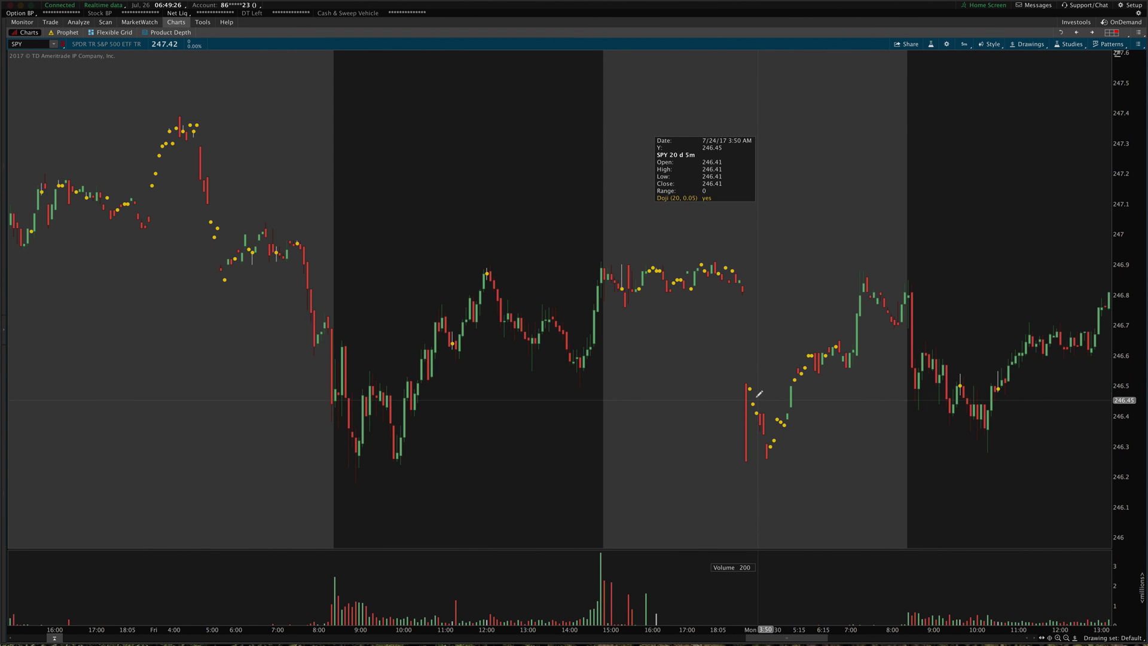
pyautogui.scroll(-3, 774, 388)
pyautogui.scroll(-6, 774, 389)
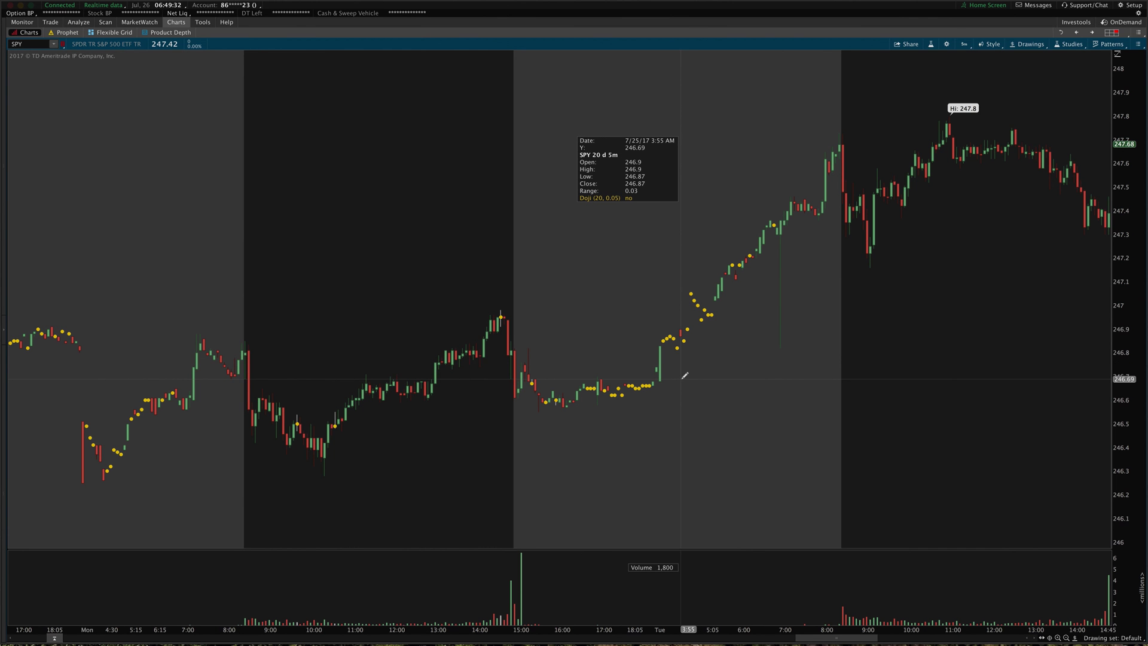
pyautogui.scroll(-8, 684, 376)
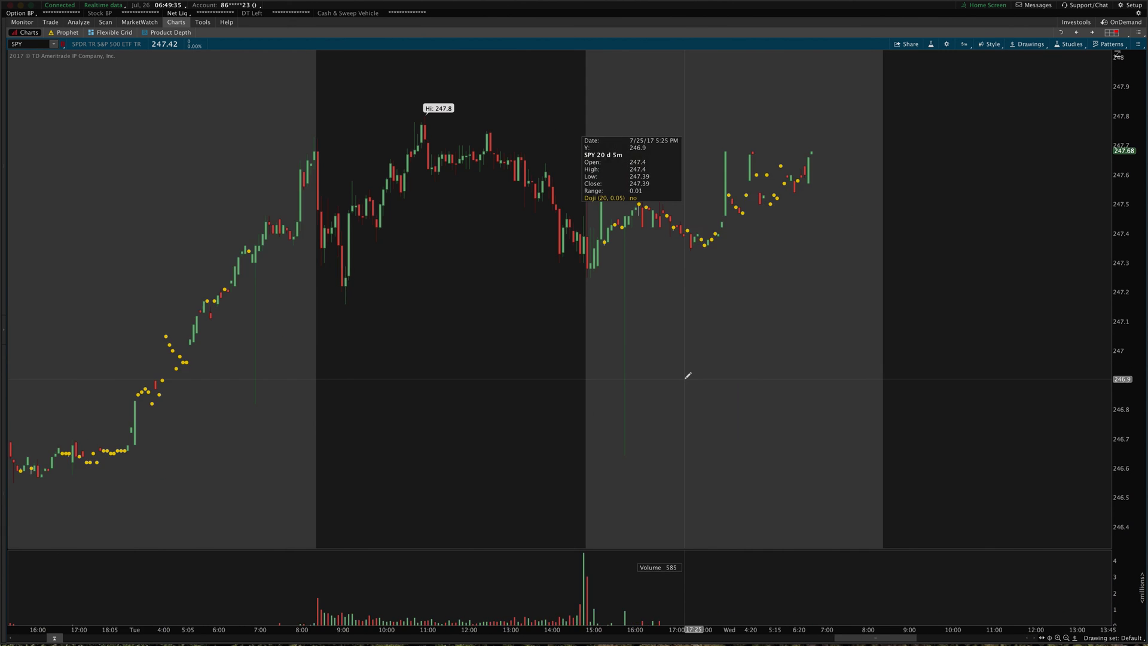
pyautogui.scroll(5, 688, 378)
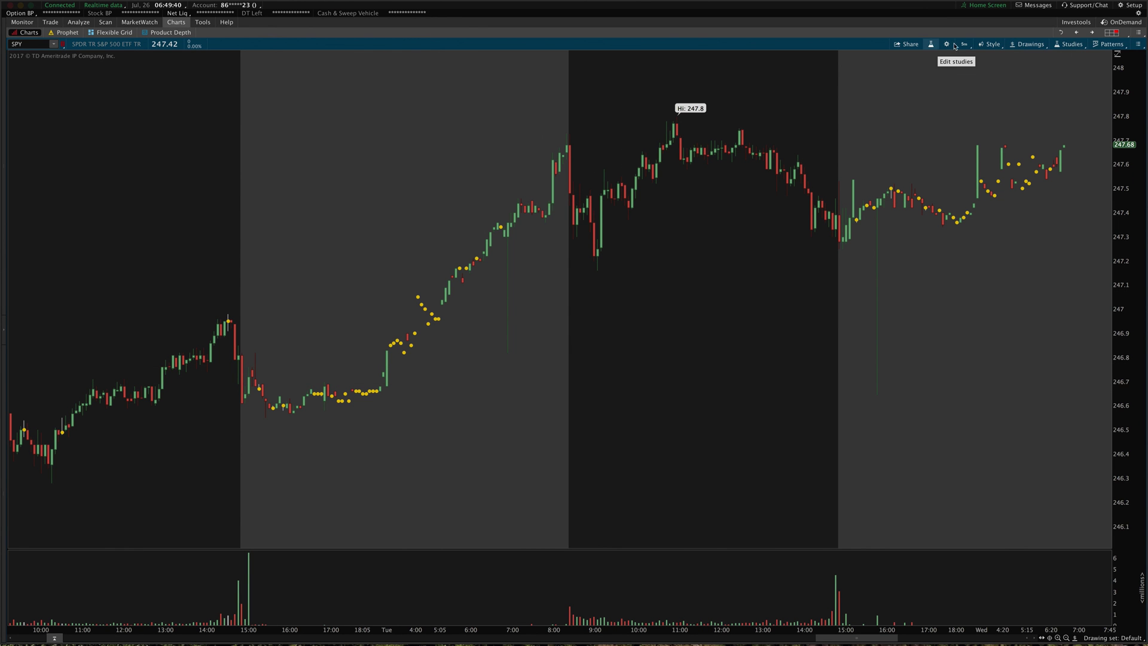
# Turn off the display of patterns on the SPY 5-minute chart
pyautogui.click(1109, 44)
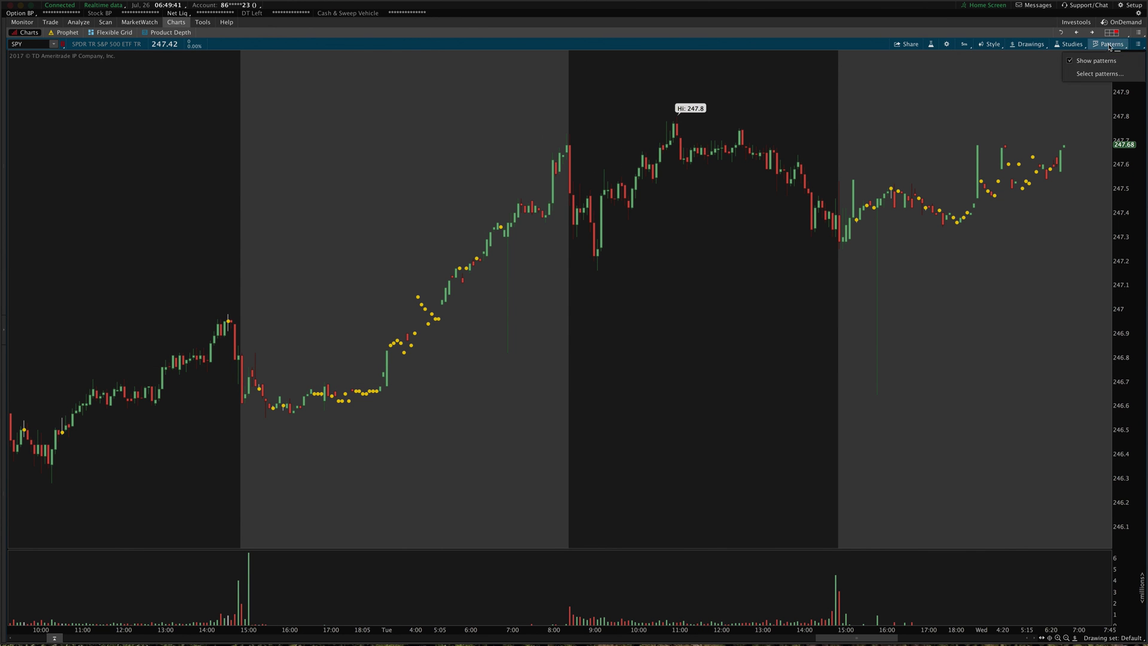
pyautogui.click(1071, 64)
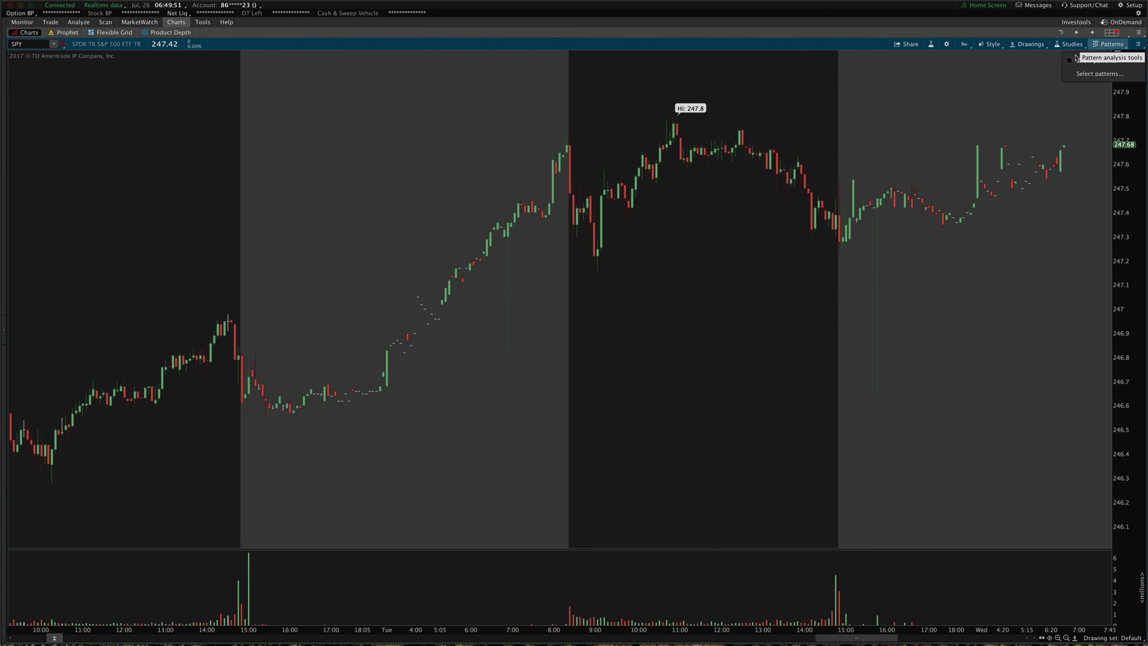
pyautogui.click(842, 47)
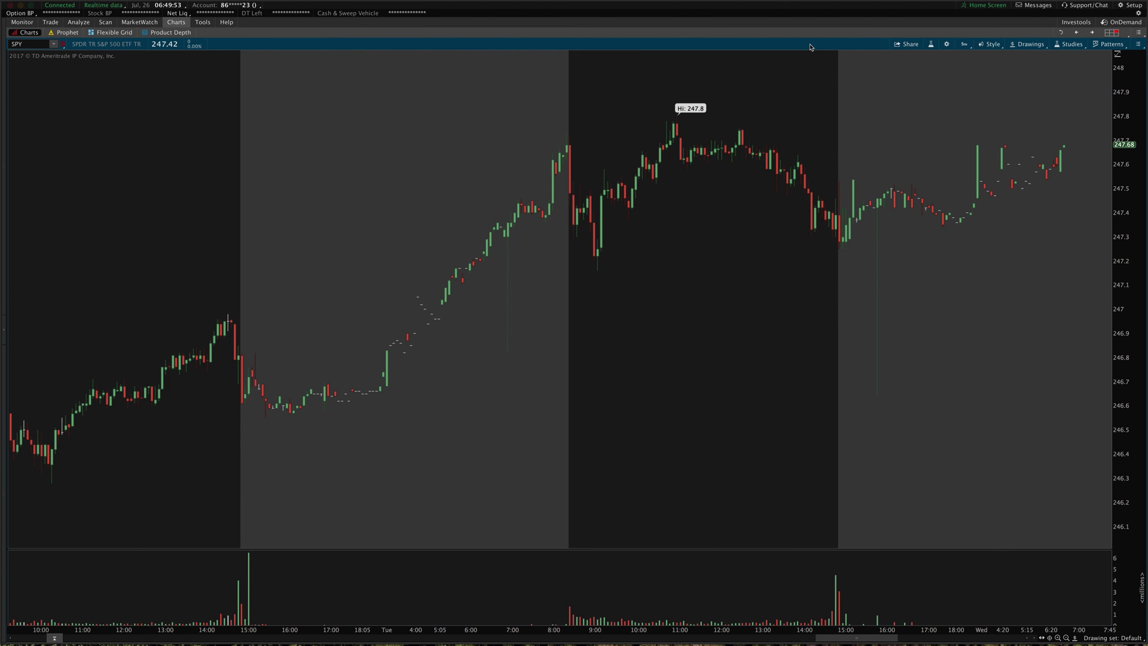